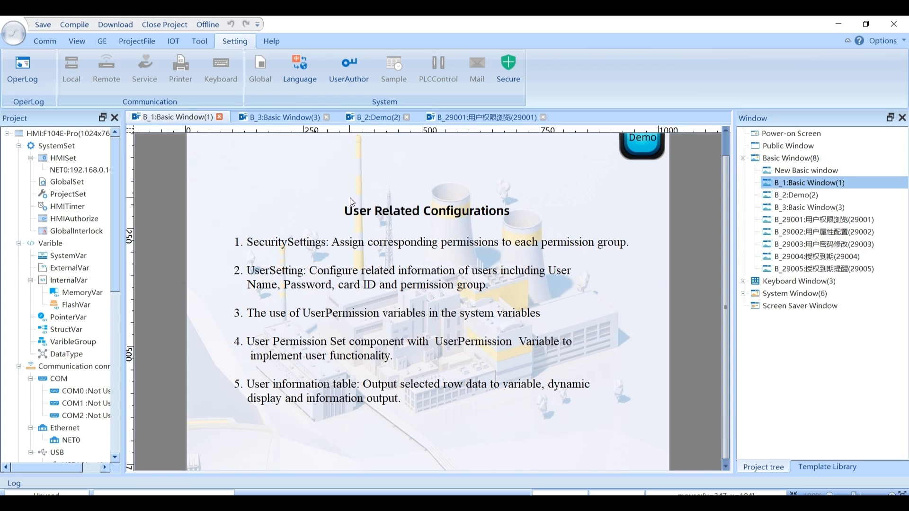
Open the SecuritySettings and UserSetting pages under UserSecurity in the project tree.
scroll(352, 202, "up", 1)
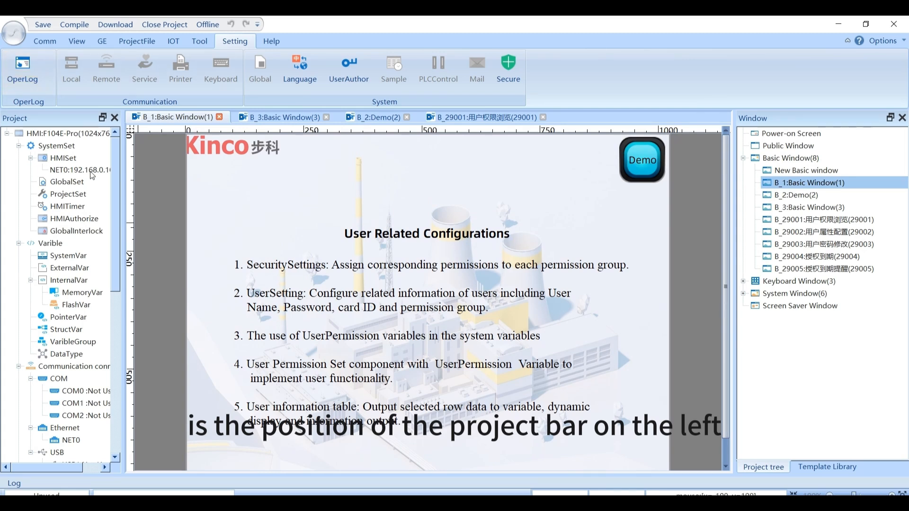
left_click_drag(118, 181, 128, 277)
double_click(78, 346)
left_click(19, 343)
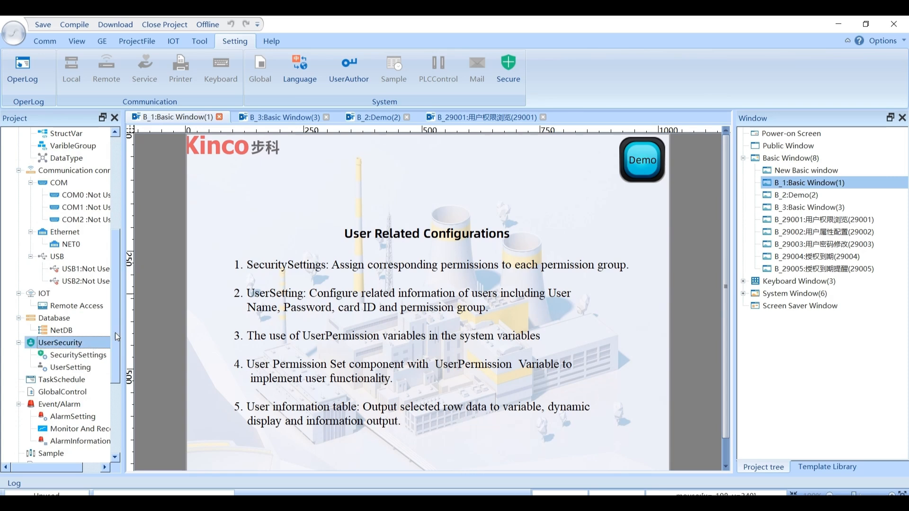
double_click(78, 355)
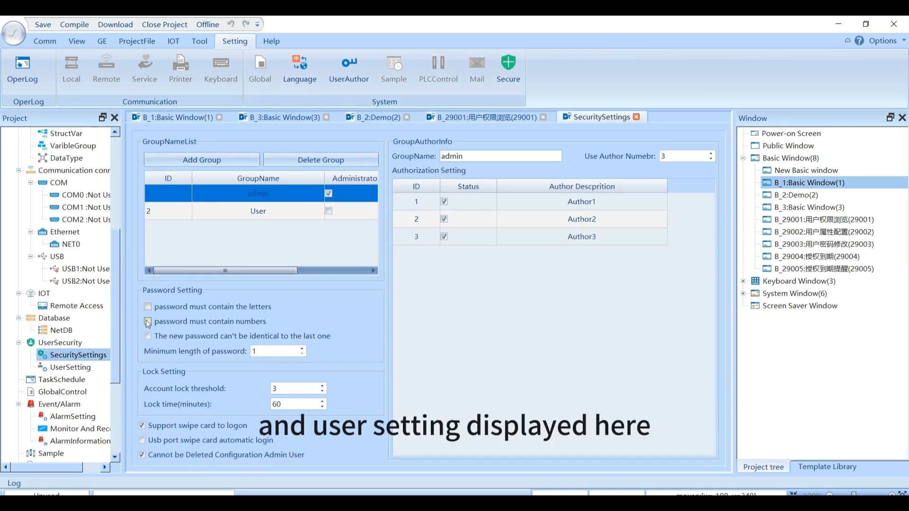
double_click(82, 366)
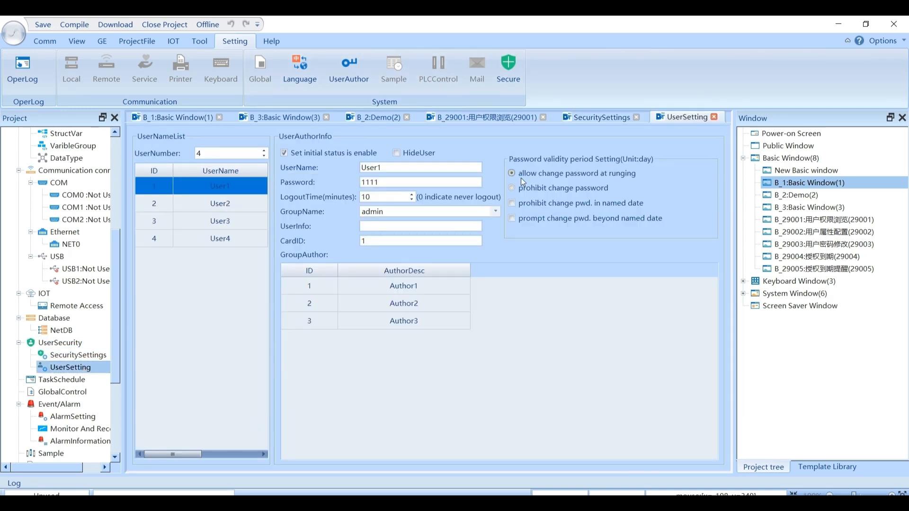
Compare the SecuritySettings and UserSetting pages and close the B_29001 window.
left_click(95, 358)
left_click(602, 116)
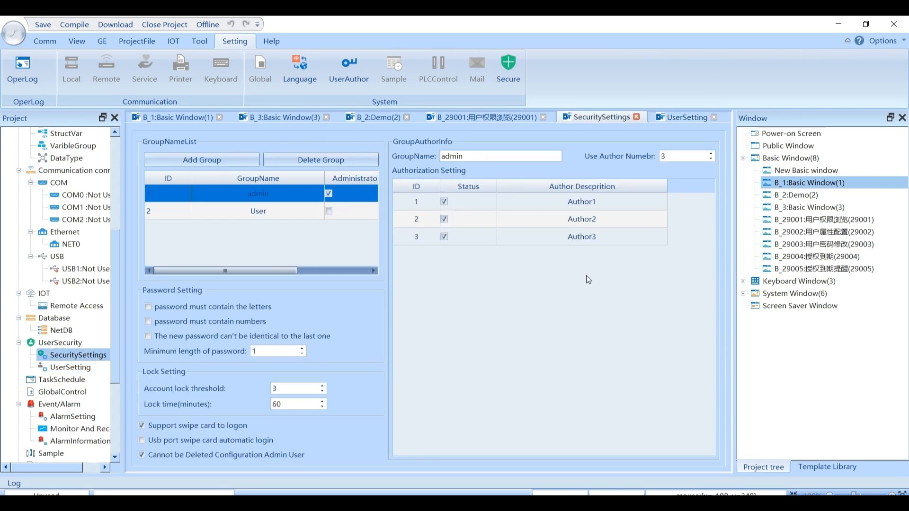
left_click(681, 118)
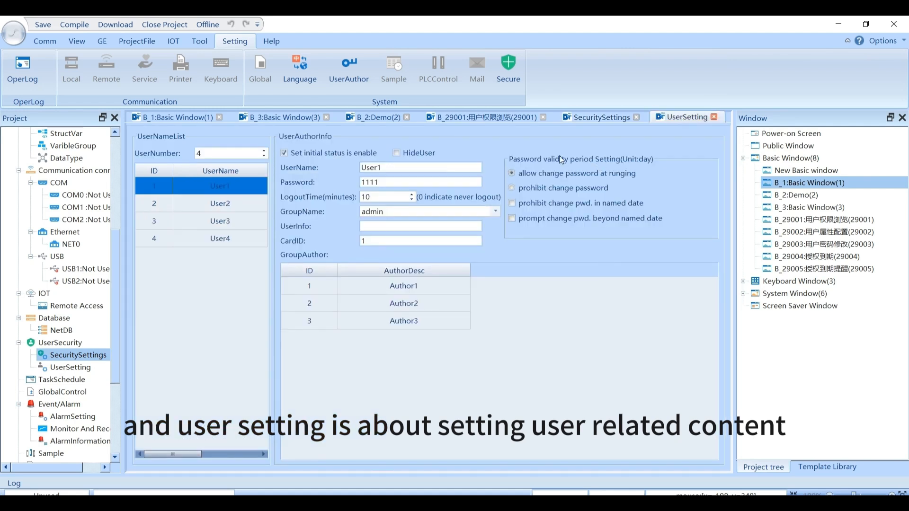
left_click(543, 117)
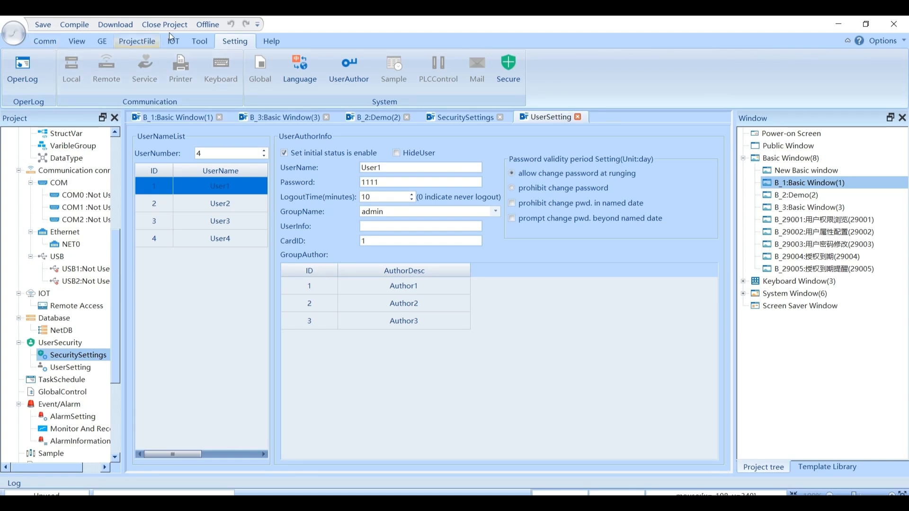
Show both user security pages through the Secure and UserAuthor commands, ending on the SecuritySettings page.
left_click(54, 41)
left_click(228, 43)
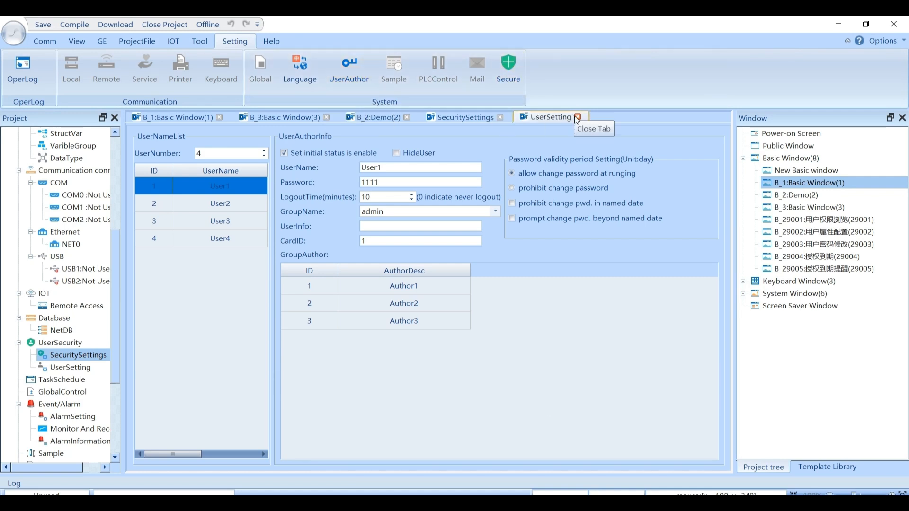
left_click(511, 79)
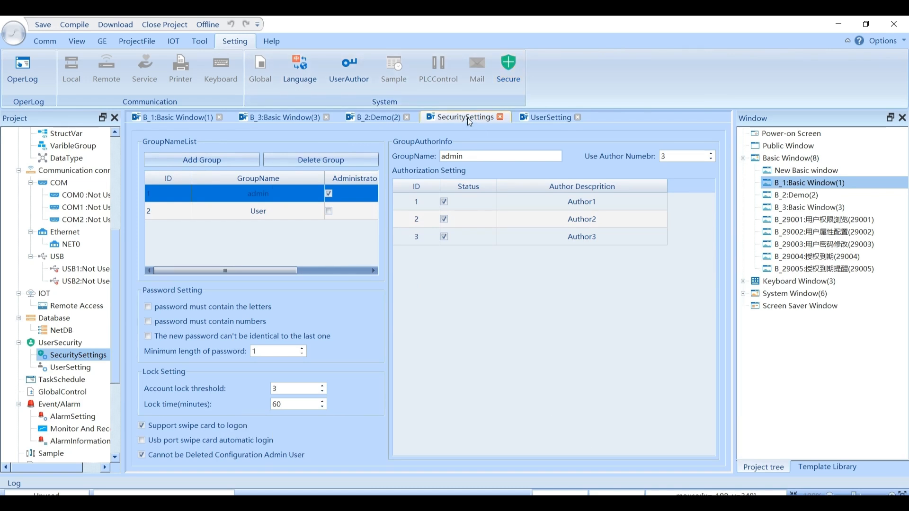
left_click(350, 76)
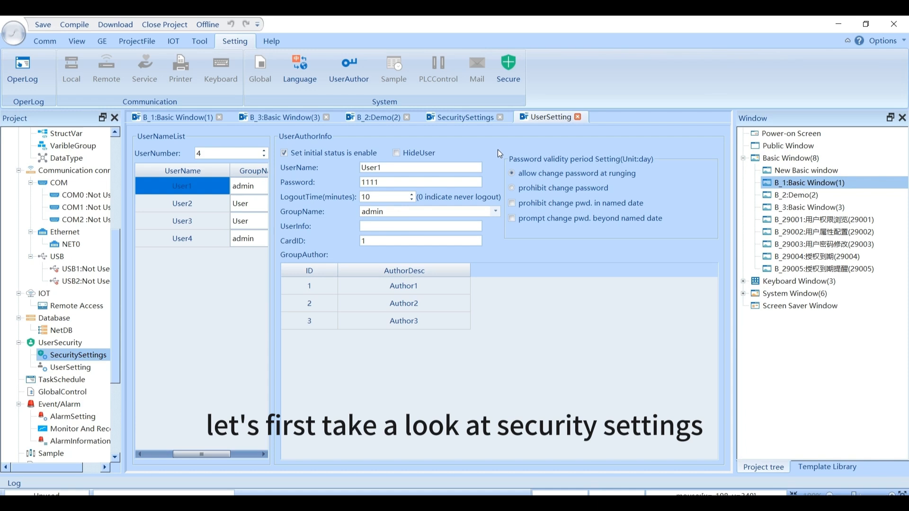
left_click(452, 118)
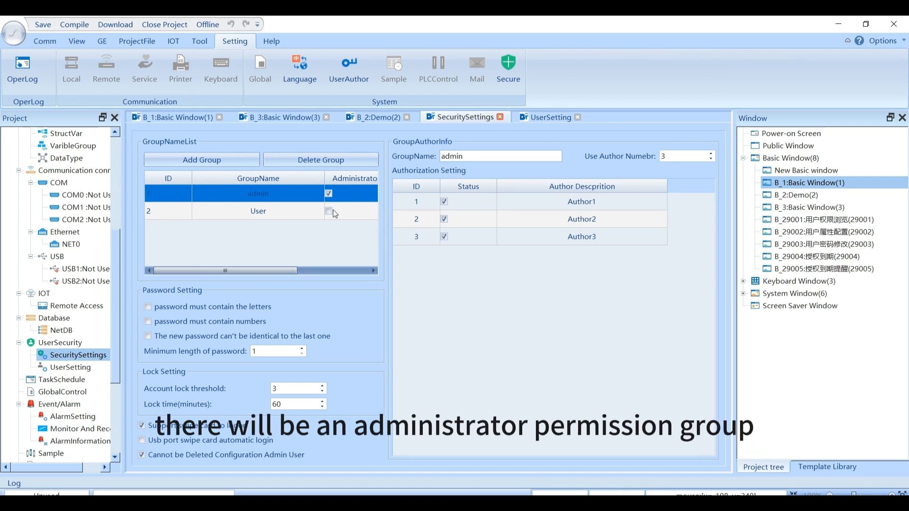
Try raising the admin group's number of authorizations to 5 and restore it to 3.
left_click(284, 269)
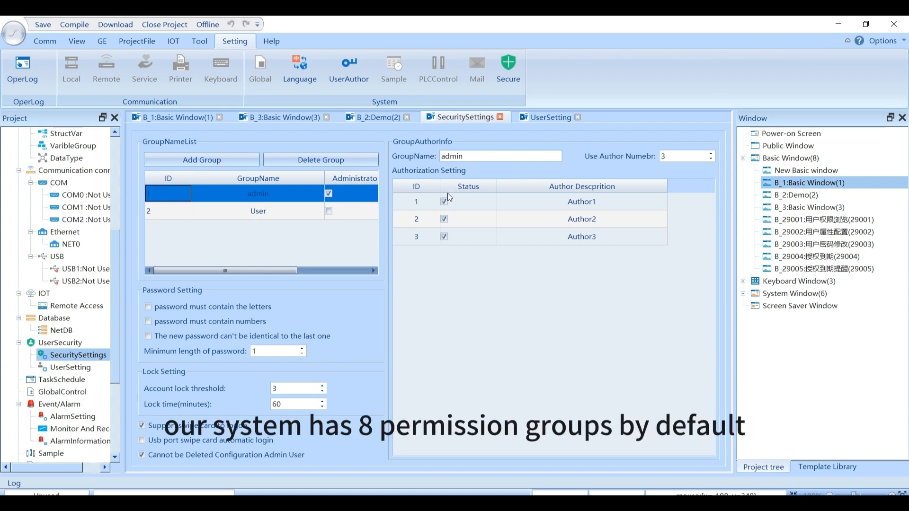
left_click(712, 155)
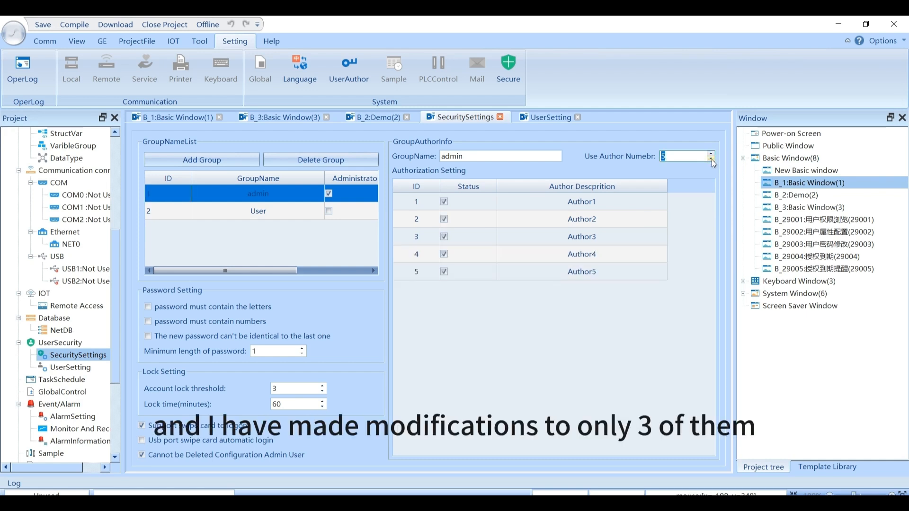
left_click(712, 159)
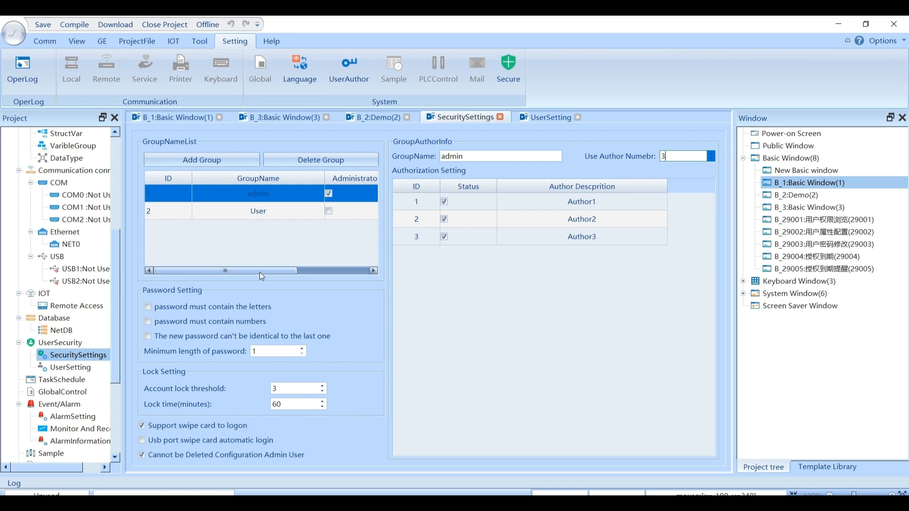
left_click_drag(259, 270, 206, 271)
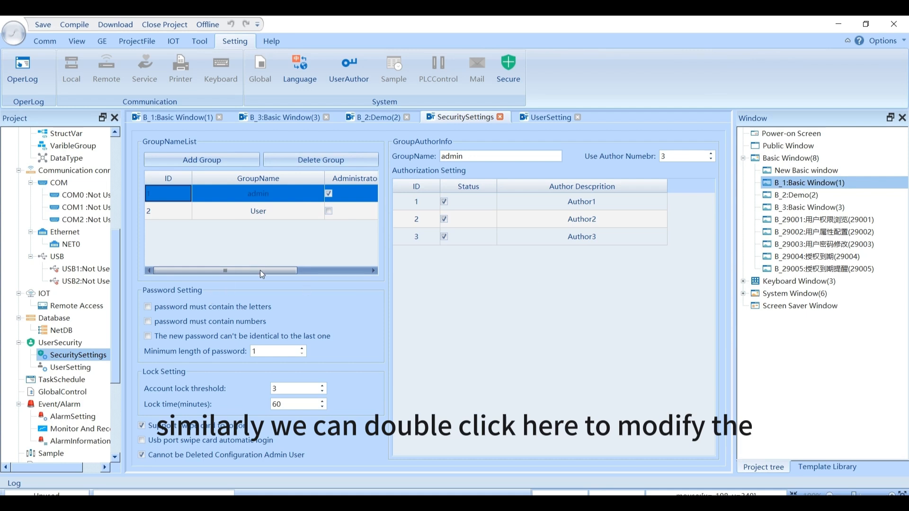
Examine the admin and User permission groups, including their editable names and authorization settings.
double_click(258, 192)
left_click_drag(232, 193, 202, 193)
left_click(258, 211)
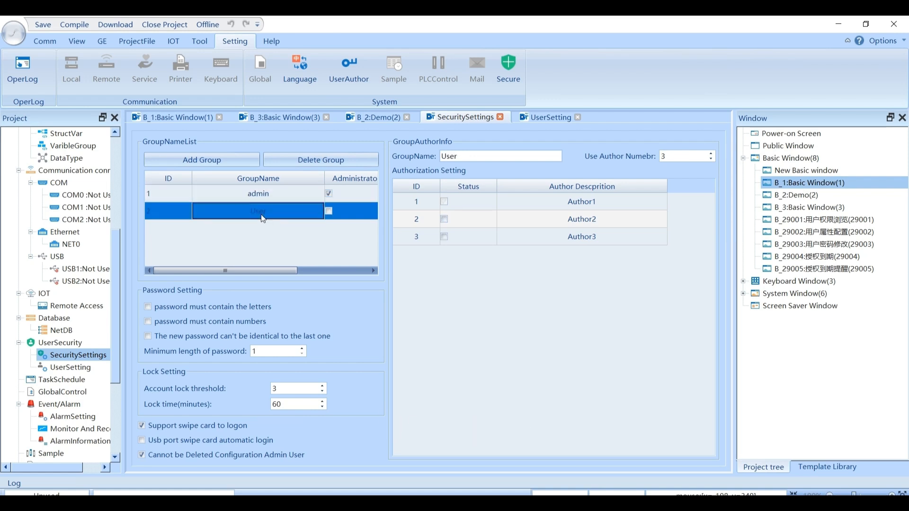
left_click(258, 212)
left_click(272, 240)
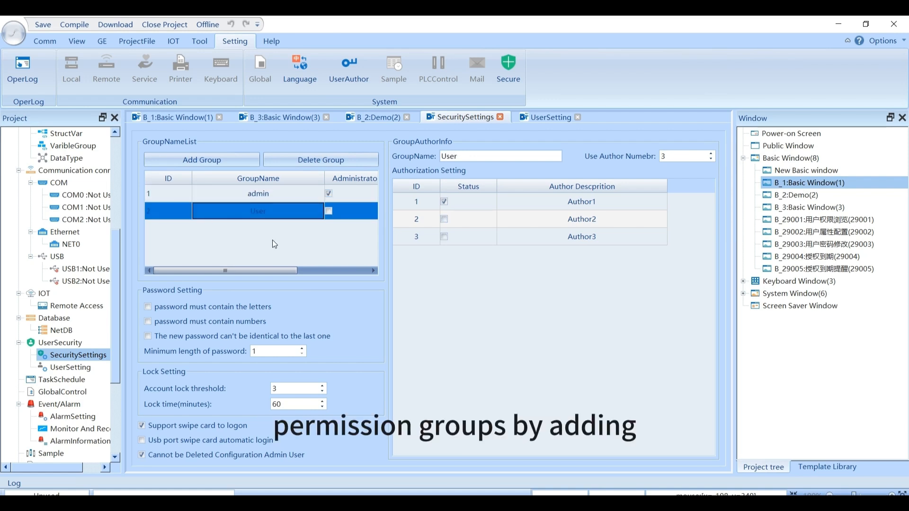
Try adding a permission group and deleting it again.
left_click(243, 159)
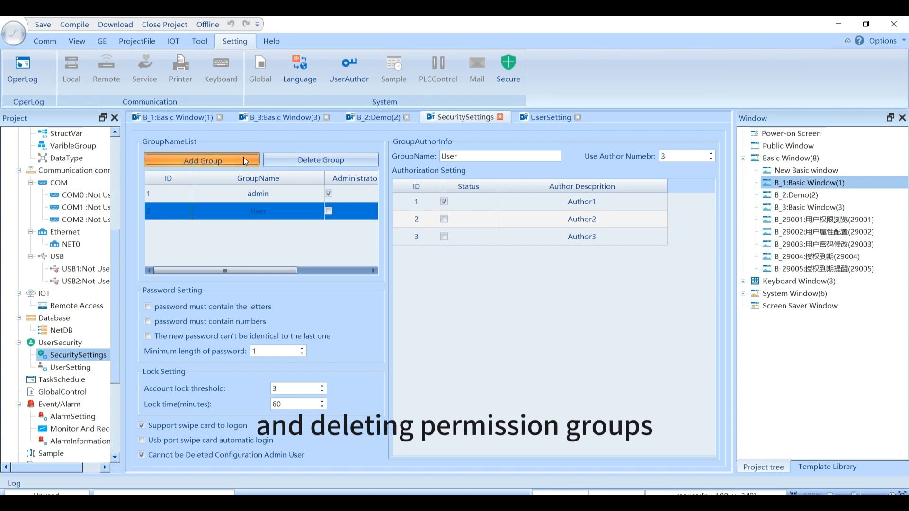
left_click(317, 159)
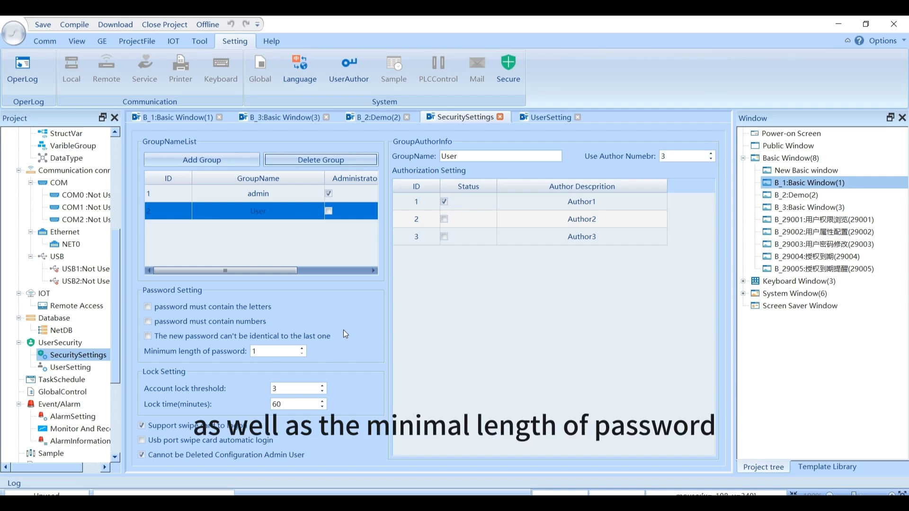
Examine the minimum password length, the lock time and the account lock threshold without changing them.
double_click(253, 351)
left_click(349, 348)
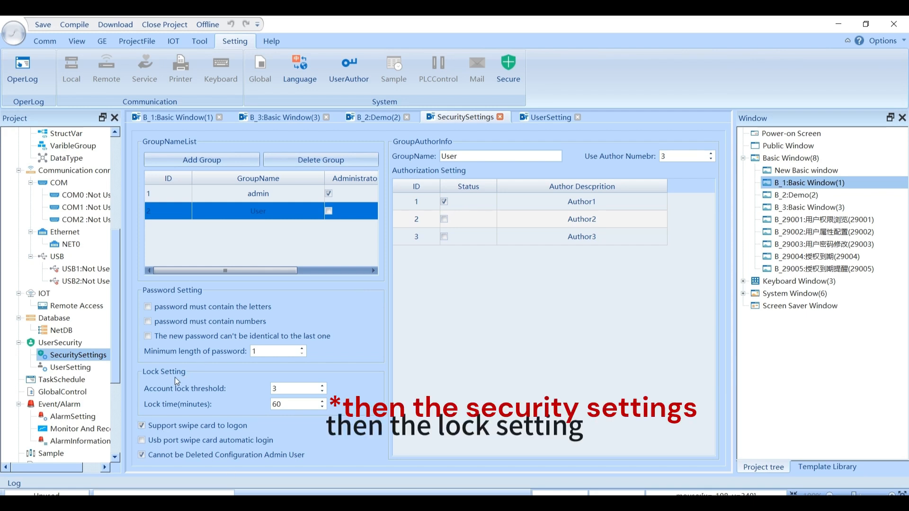
left_click(305, 404)
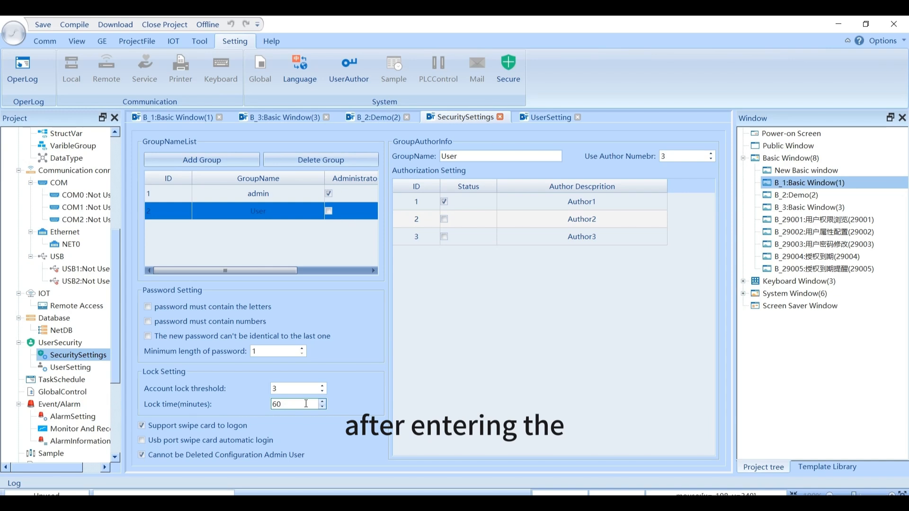
key("shift+Tab")
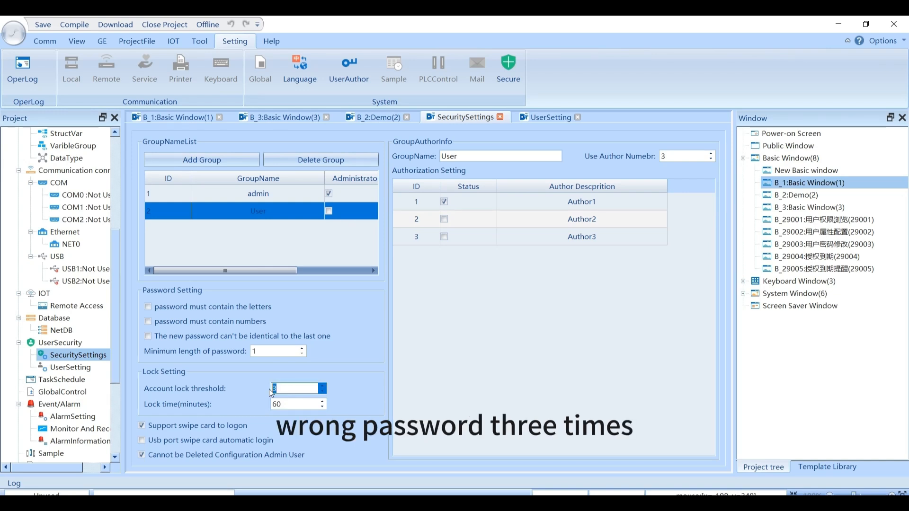
left_click(369, 391)
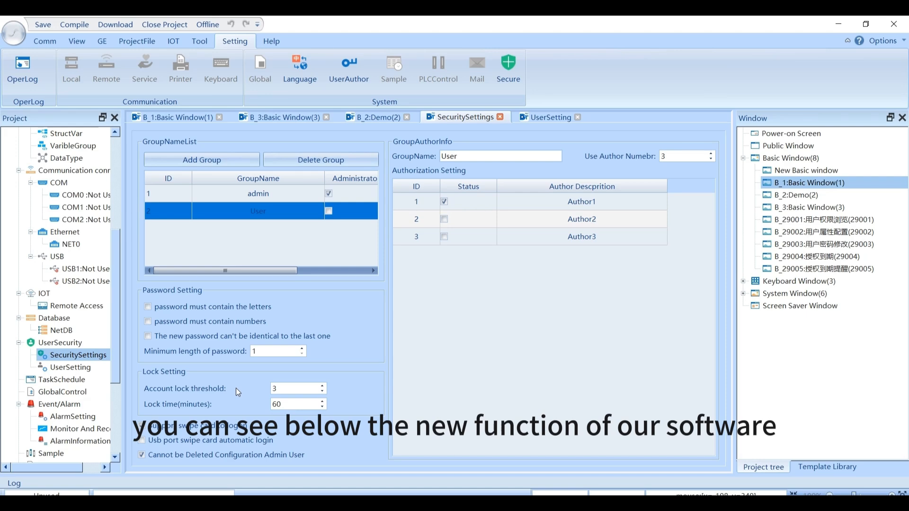
Try turning off the option Support swipe card to logon and enable it again.
left_click(141, 425)
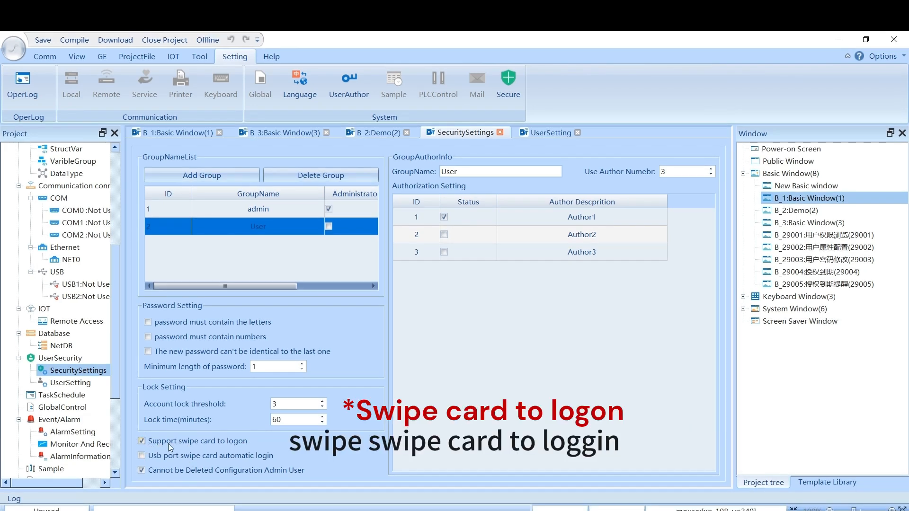
left_click(165, 442)
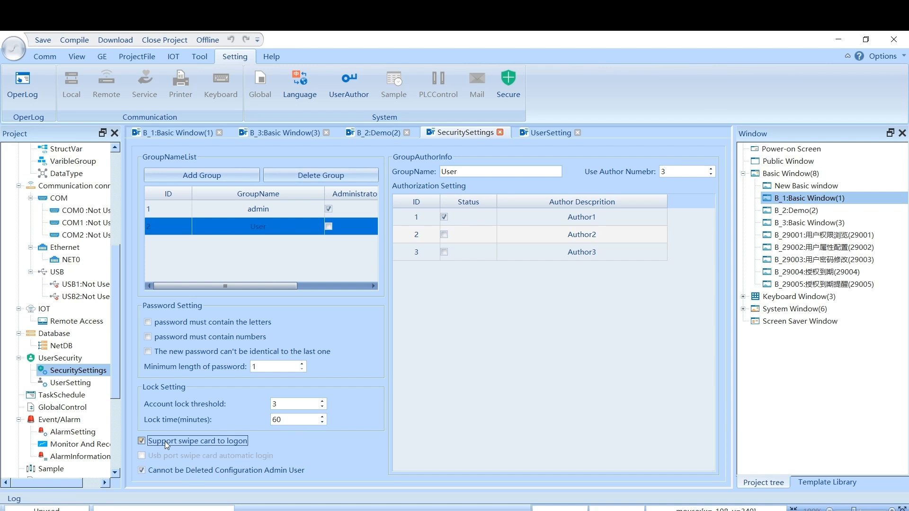
left_click(157, 441)
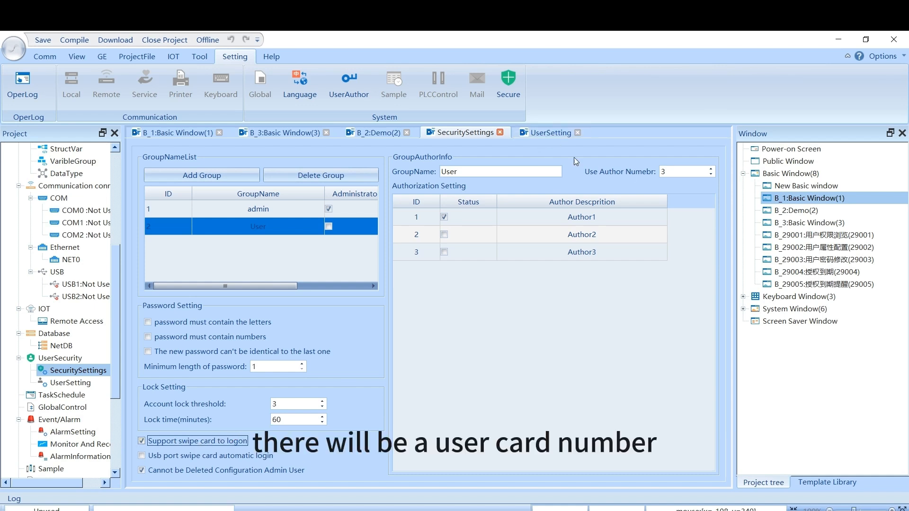
View the CardID field on the UserSetting page and return to the swipe card option in SecuritySettings.
left_click(550, 133)
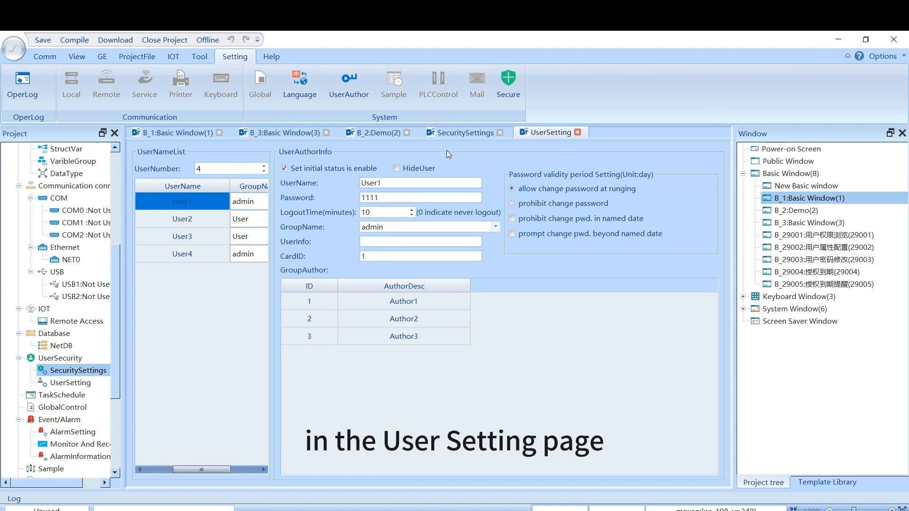
left_click(461, 132)
left_click(178, 441)
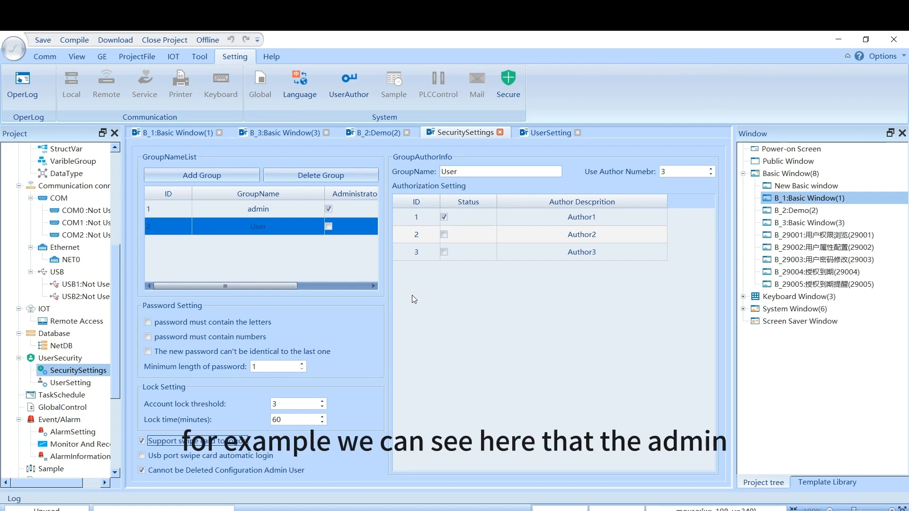
Examine the admin group's authorizations and check which permission group User1 is assigned to in UserSetting.
left_click(271, 212)
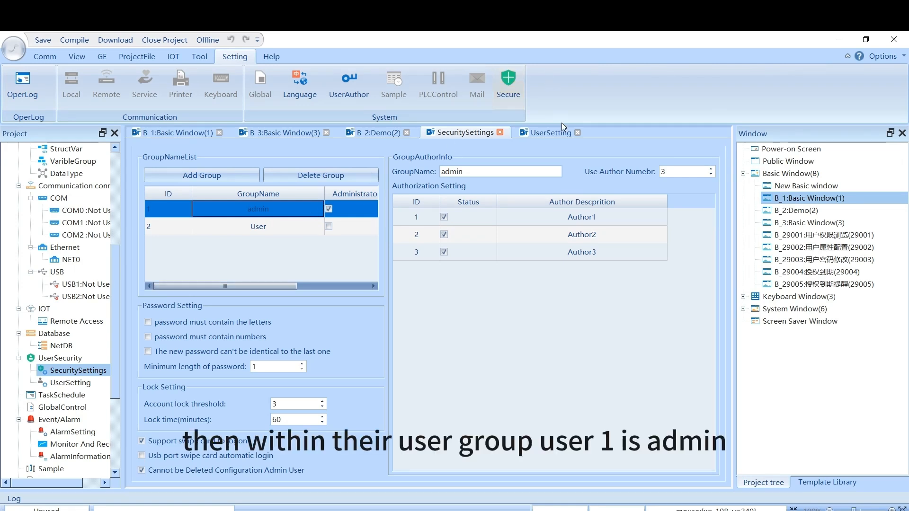
left_click(560, 135)
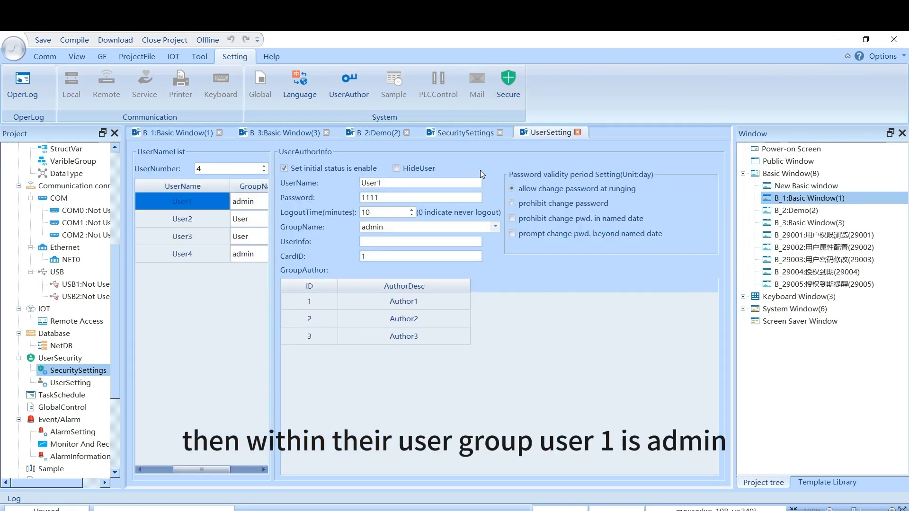
left_click(249, 201)
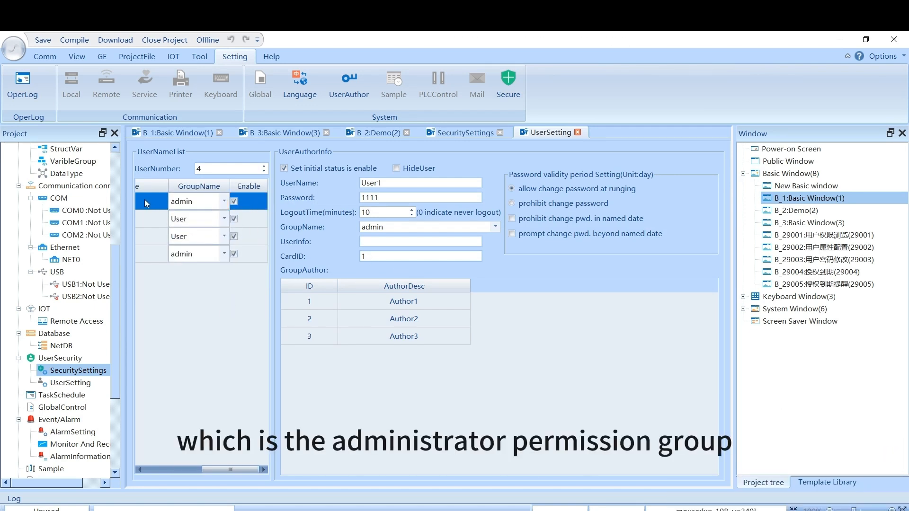
left_click_drag(219, 468, 200, 470)
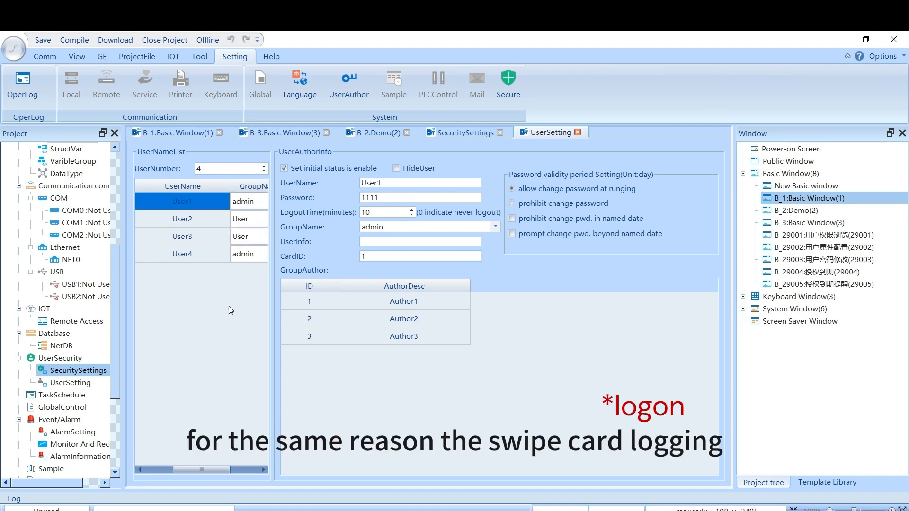
Check User4's details, permission group and enable state in the user list.
left_click(200, 256)
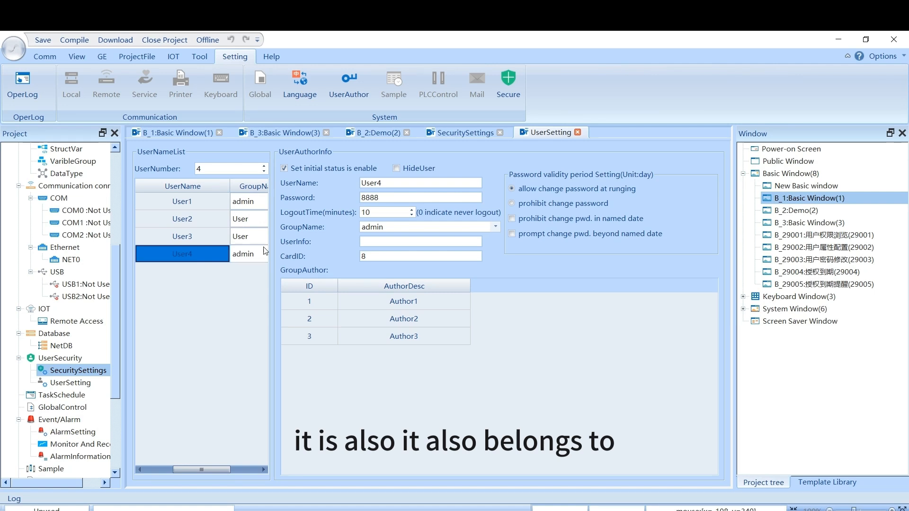
left_click_drag(209, 471, 224, 470)
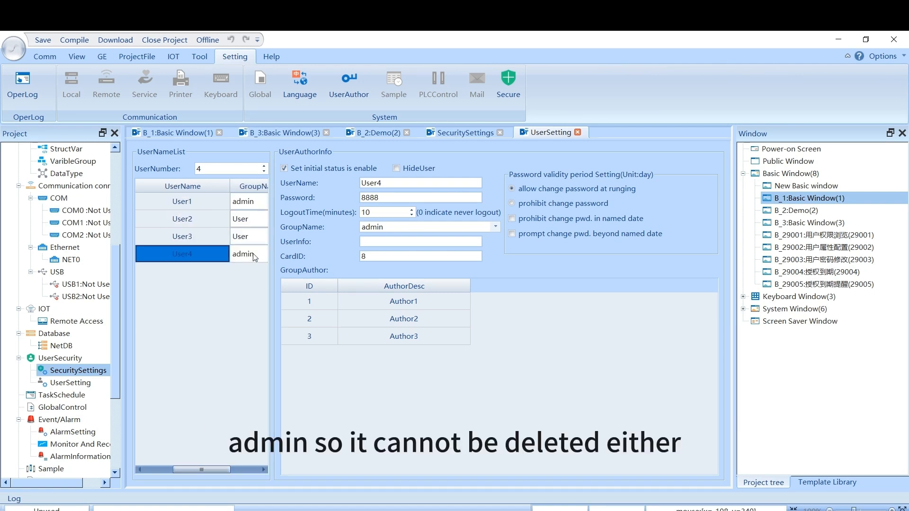
left_click(215, 258)
left_click(198, 331)
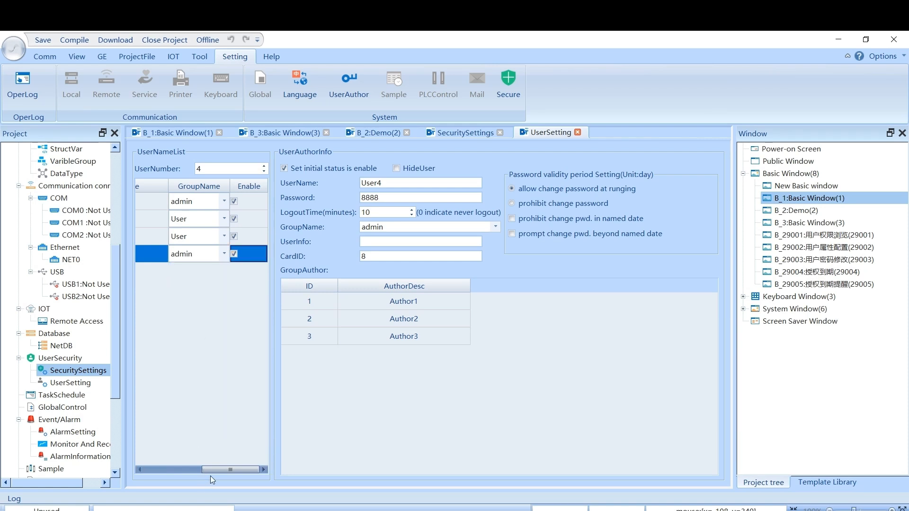
Examine the UserNumber setting that controls how many users the UserNameList contains.
left_click_drag(209, 469, 180, 469)
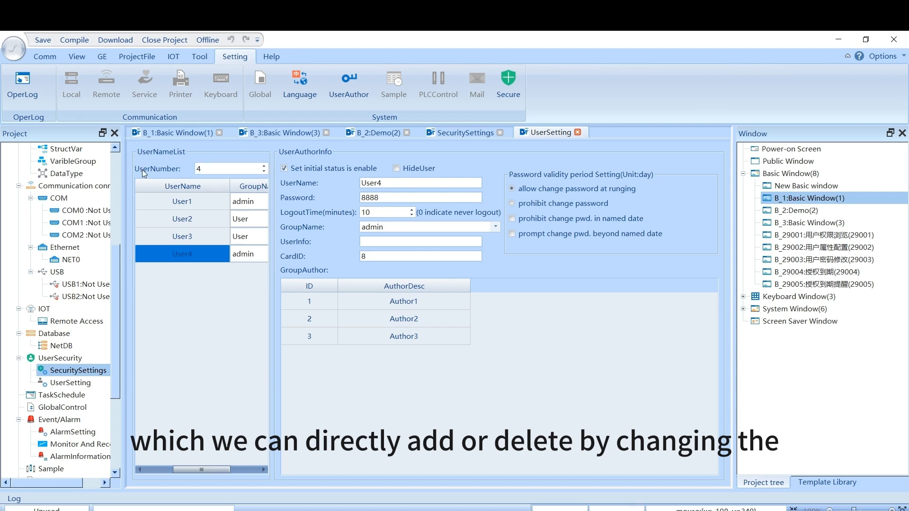
double_click(199, 169)
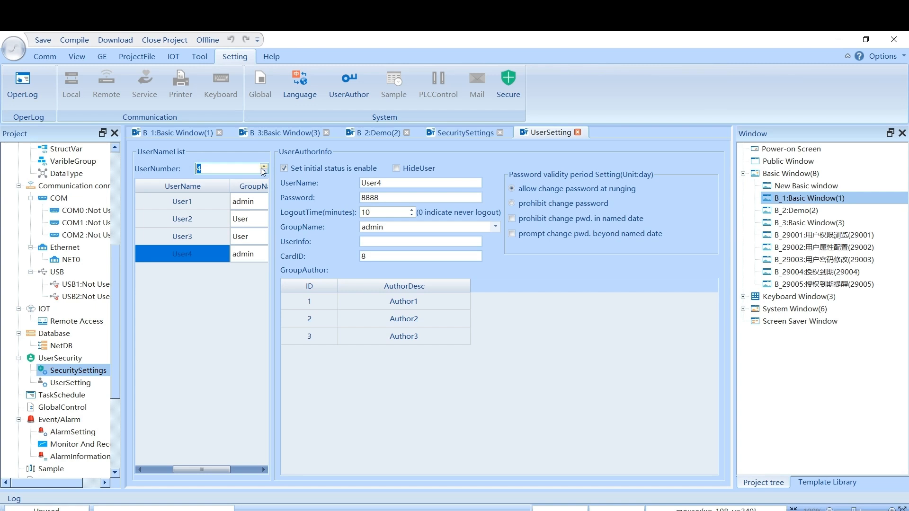
left_click(221, 169)
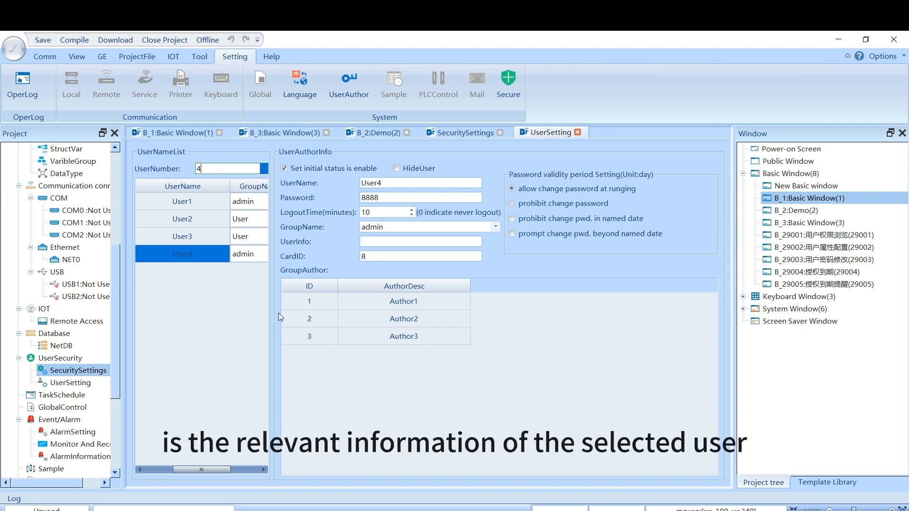
Review the account details of User1, User2 and User4, including the Password and CardID fields.
left_click(189, 204)
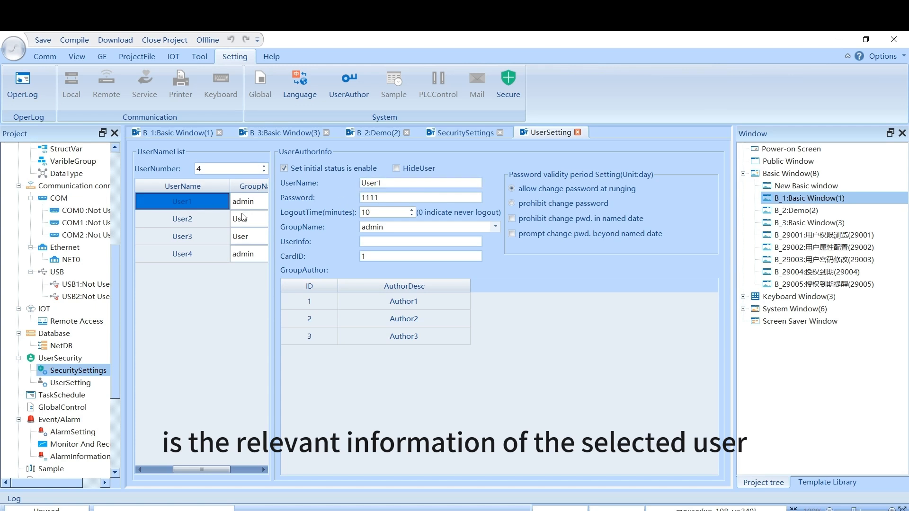
left_click(203, 216)
left_click(388, 198)
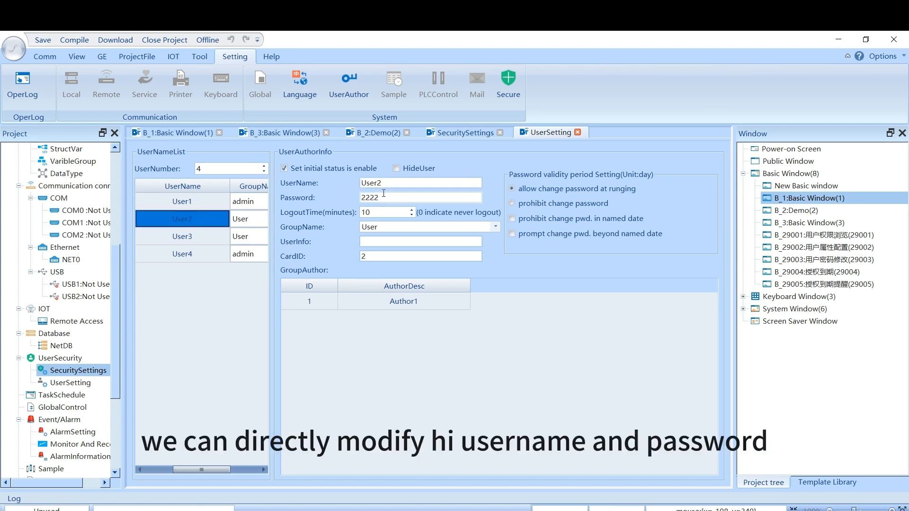
left_click_drag(388, 198, 354, 202)
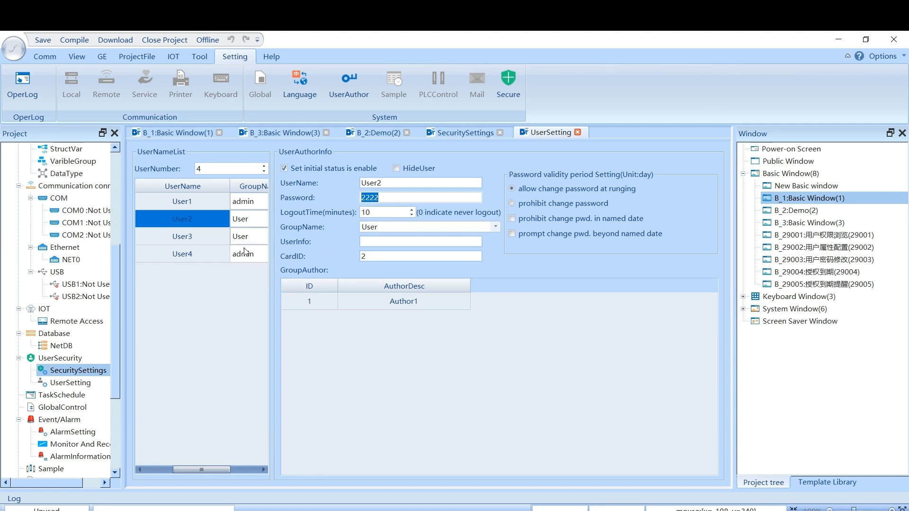
left_click(206, 251)
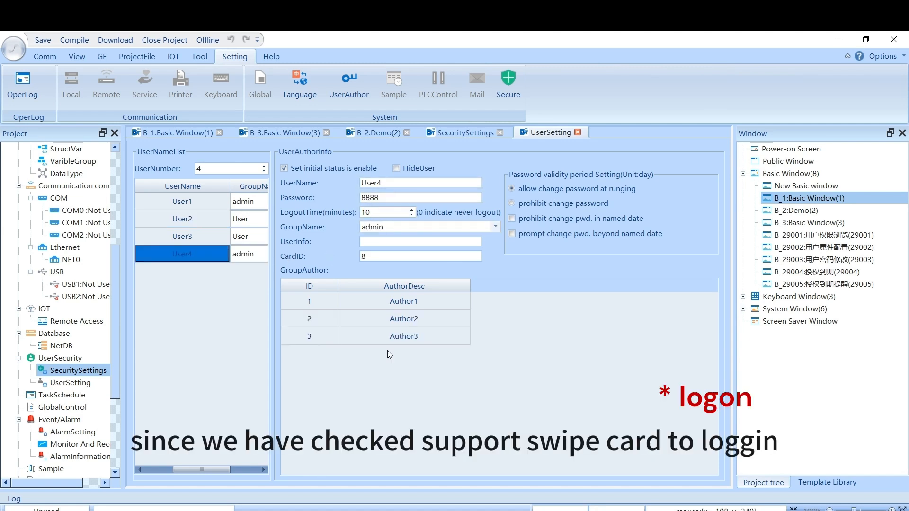
left_click(384, 257)
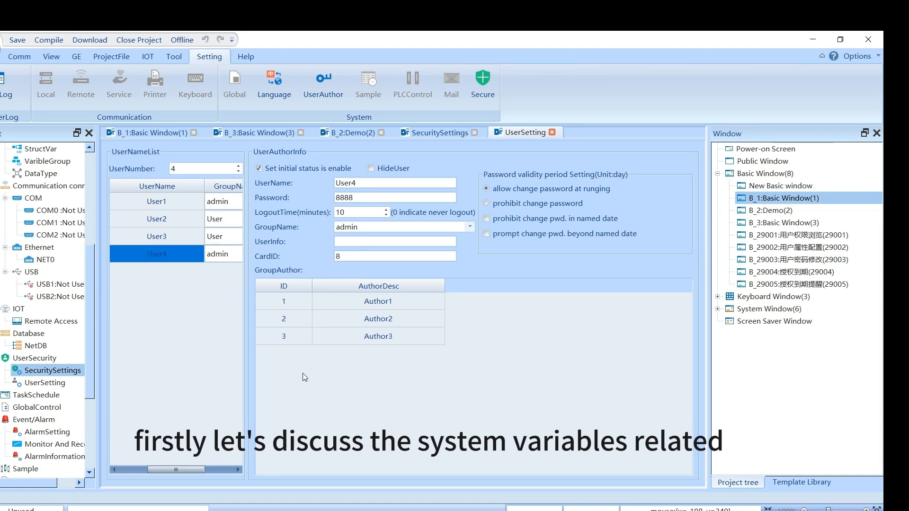
Open the SystemVar list and view the parameters of $User_Password in the UserPermission group.
left_click_drag(91, 320, 101, 263)
double_click(64, 186)
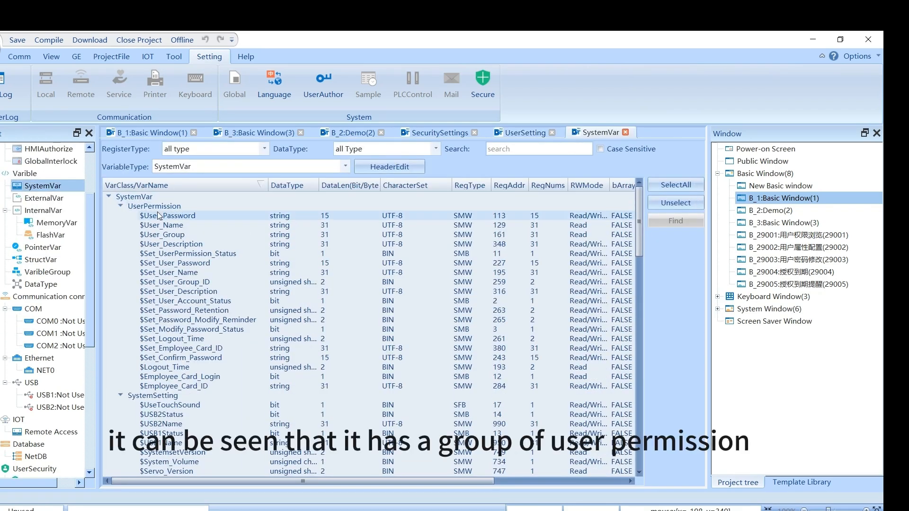
left_click(171, 208)
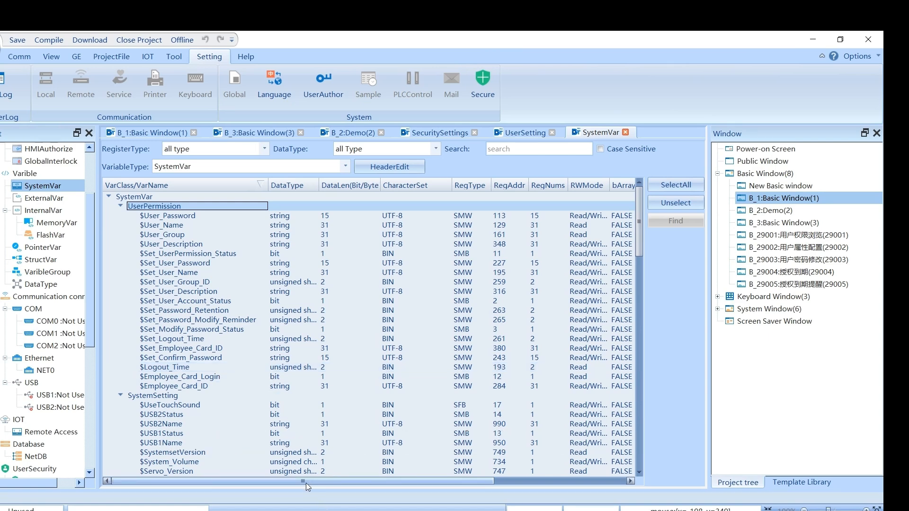
double_click(179, 216)
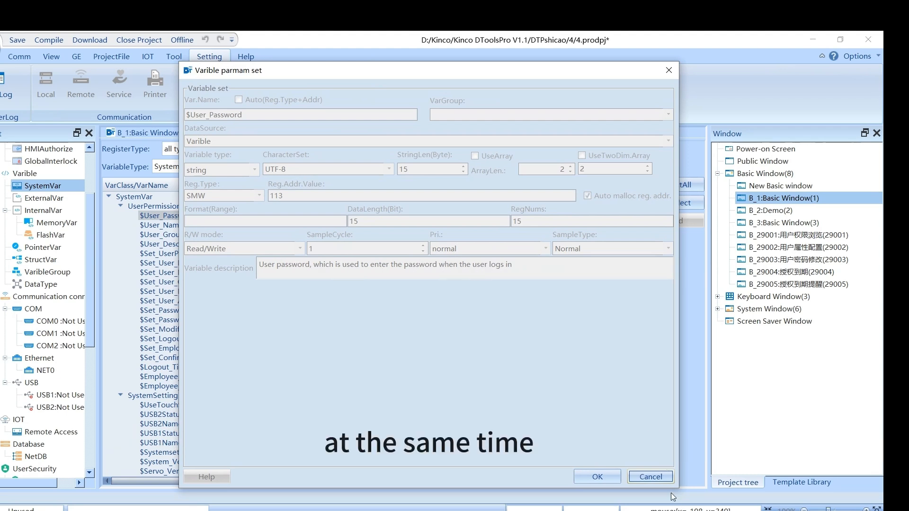
left_click(598, 477)
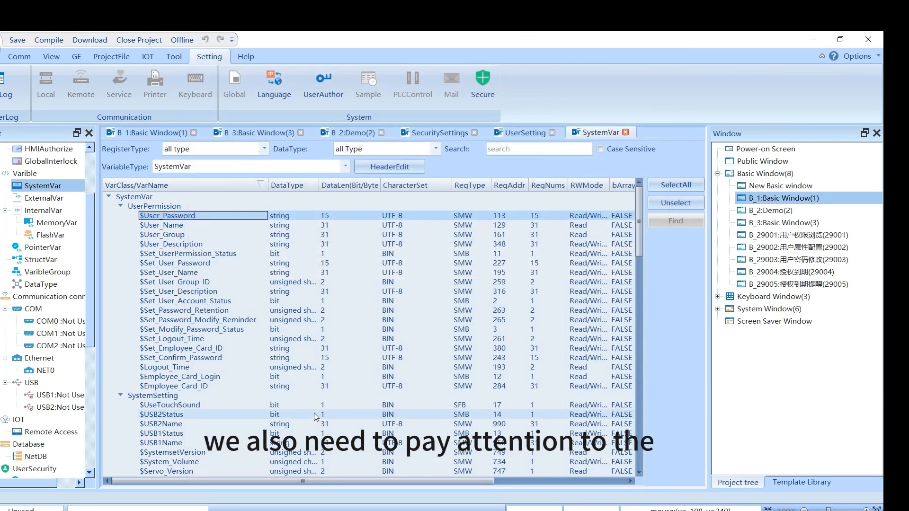
Examine the RWMode and VarDesc columns of the UserPermission system variables.
left_click(304, 472)
left_click_drag(336, 482, 464, 483)
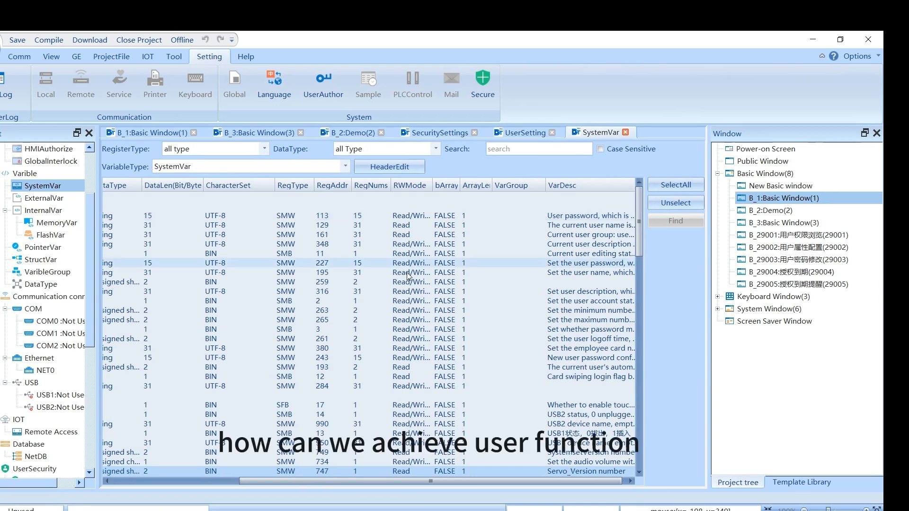
left_click(407, 234)
left_click(439, 283)
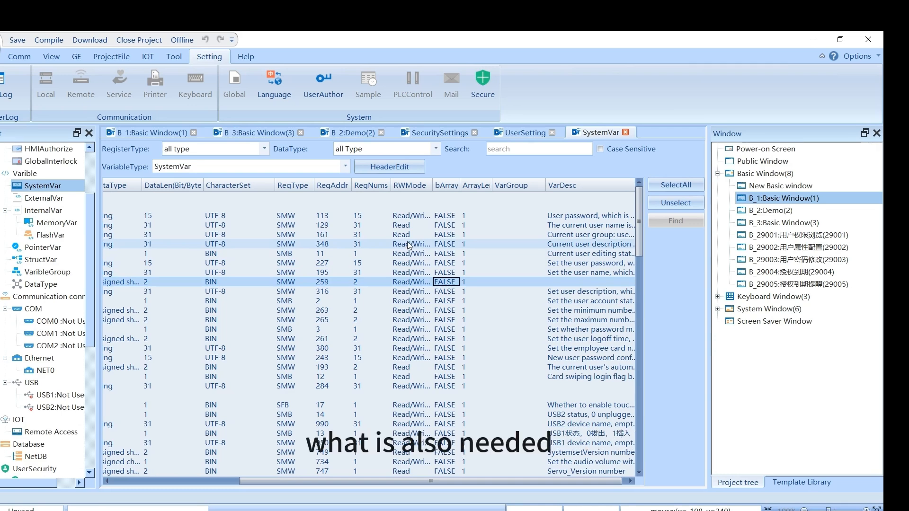
Open the action settings of a new User Permission Set component in B_1:Basic Window(1).
left_click(75, 58)
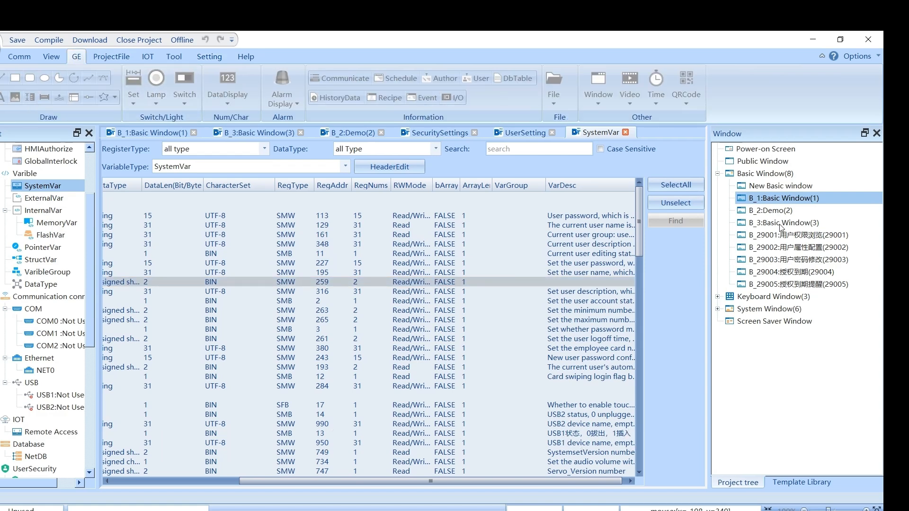
left_click(154, 133)
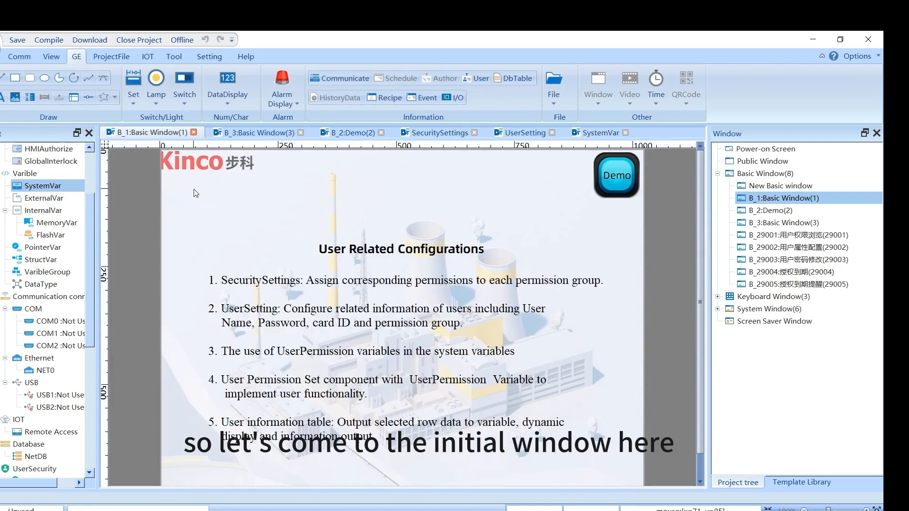
left_click(133, 98)
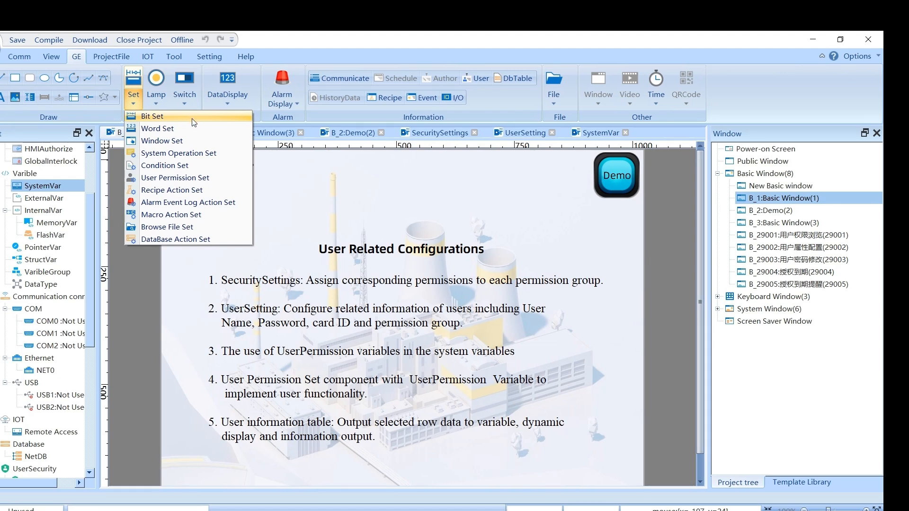
left_click(195, 185)
left_click(322, 185)
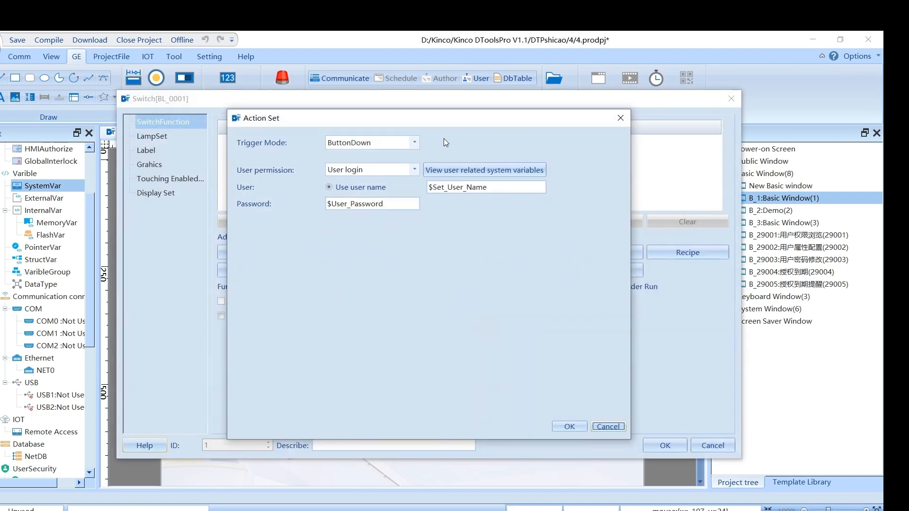
left_click_drag(442, 124, 539, 143)
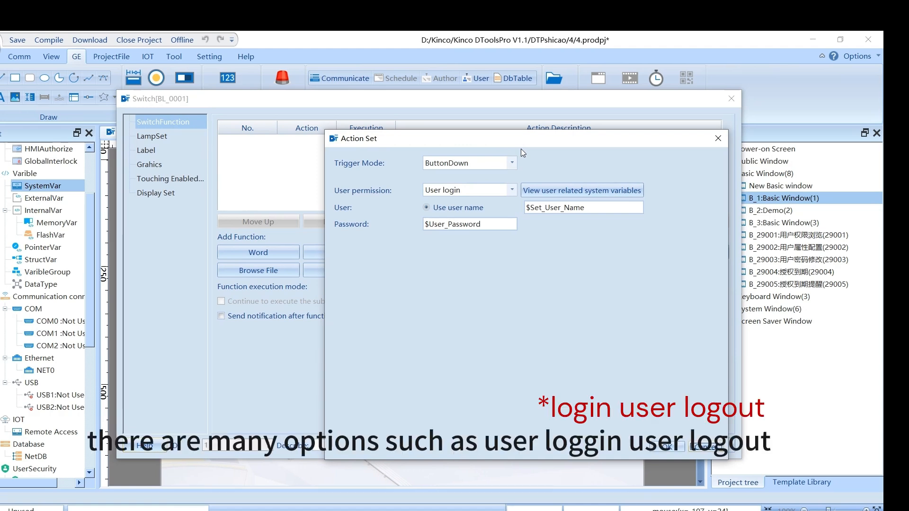
Compare the system variables required by the New user and Change user group functions, then cancel the component.
left_click(455, 190)
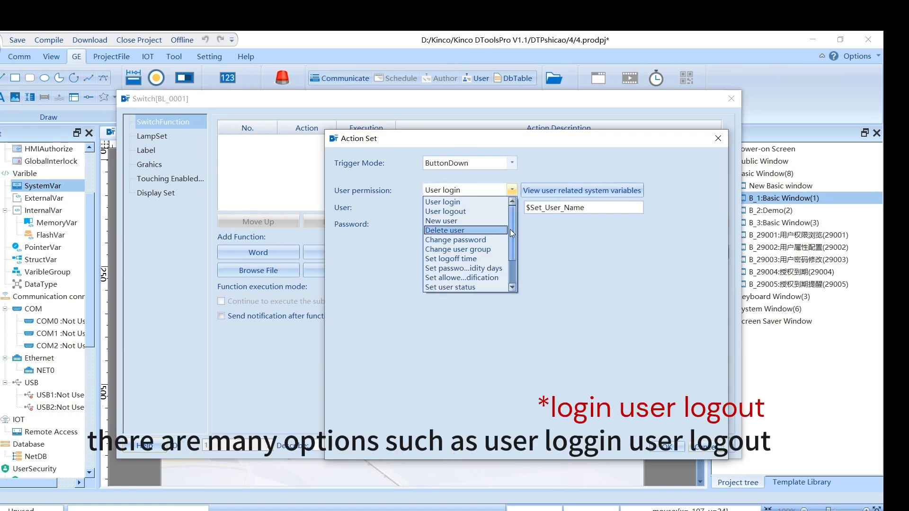
left_click(459, 223)
left_click(509, 190)
left_click(463, 248)
left_click(505, 189)
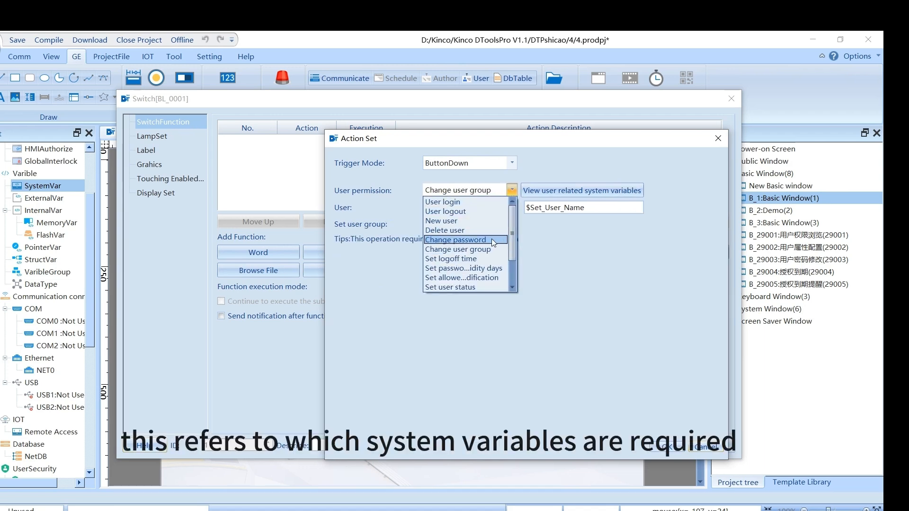
left_click(570, 248)
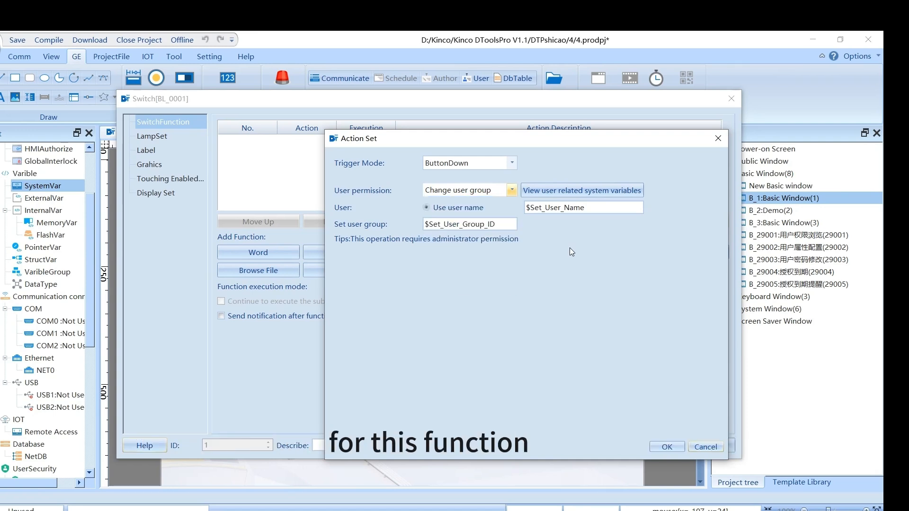
left_click(511, 192)
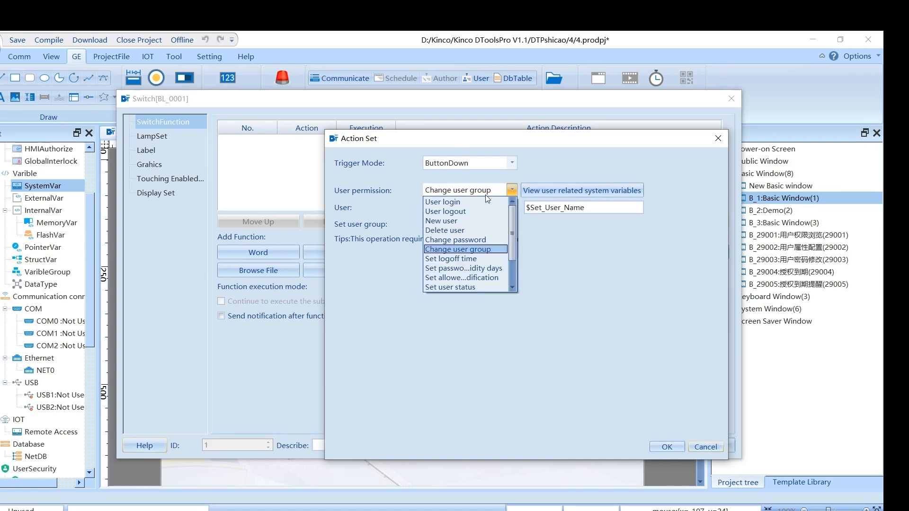
left_click(475, 228)
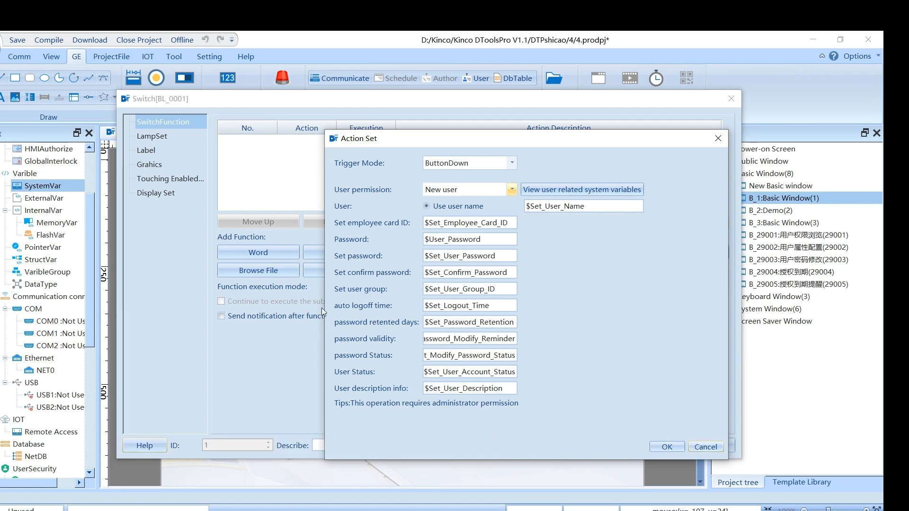
left_click(702, 447)
left_click(731, 98)
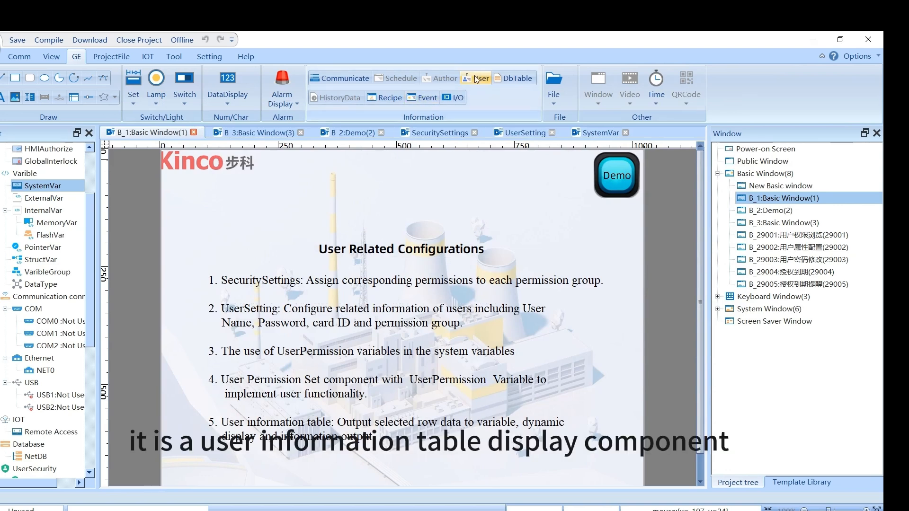
Inspect the list and table properties of a User information table component without placing it.
left_click(476, 79)
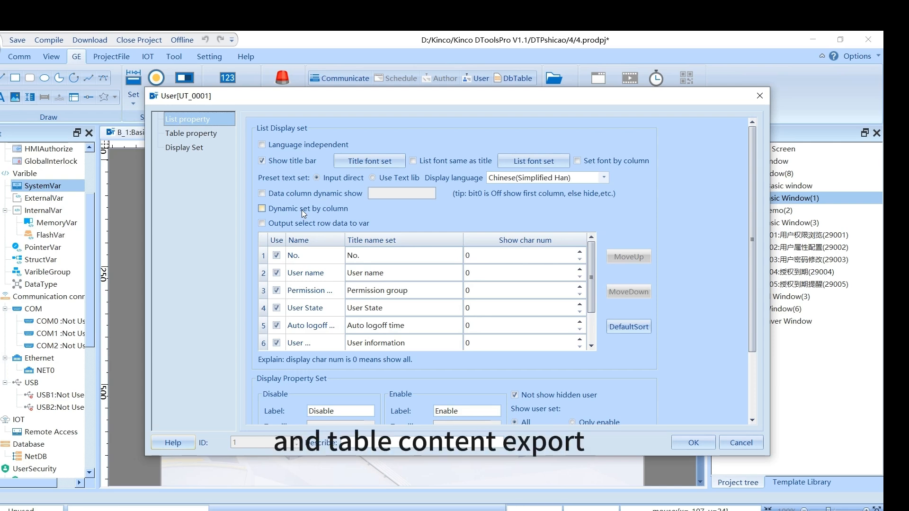
left_click(197, 135)
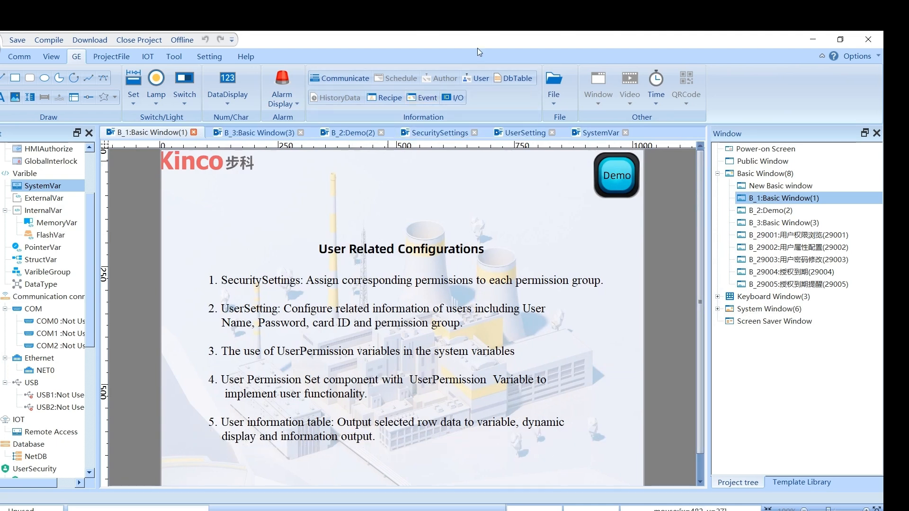
In B_2:Demo(2), create a User Permission Set component with the User login function triggered on ButtonDown.
double_click(765, 214)
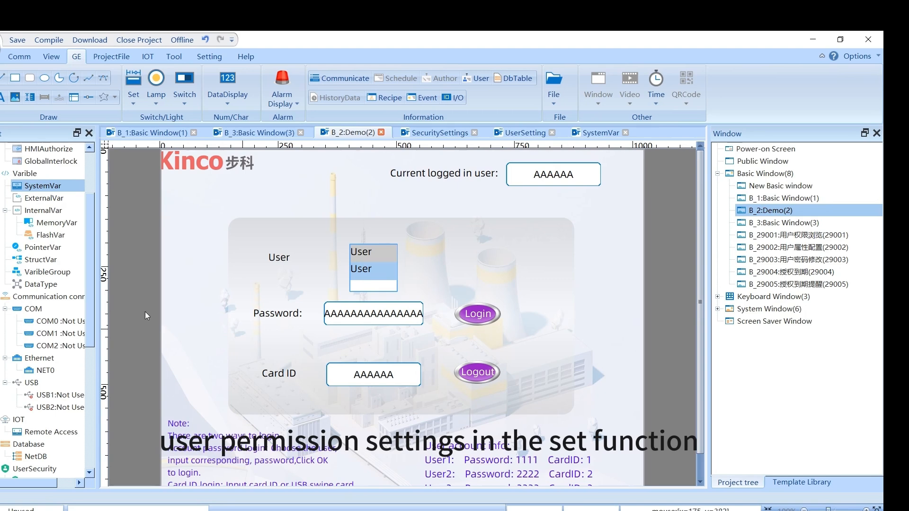
left_click(138, 101)
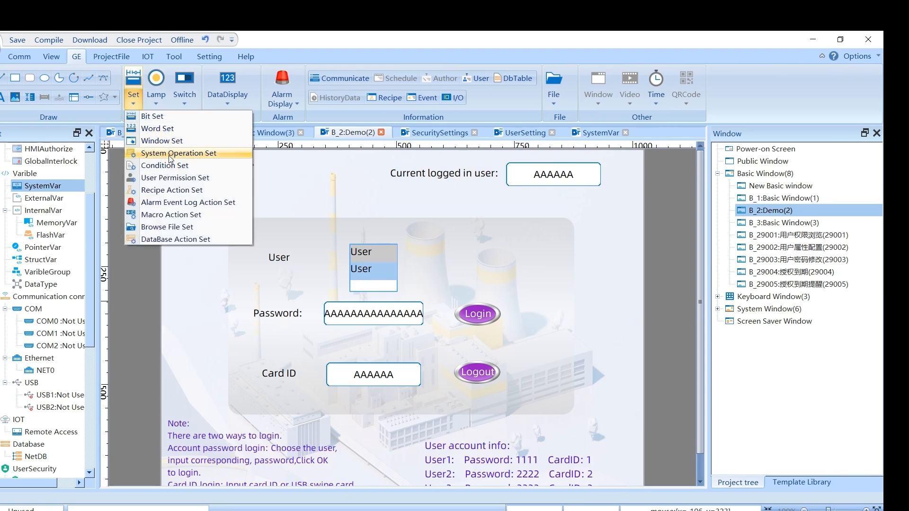
left_click(166, 178)
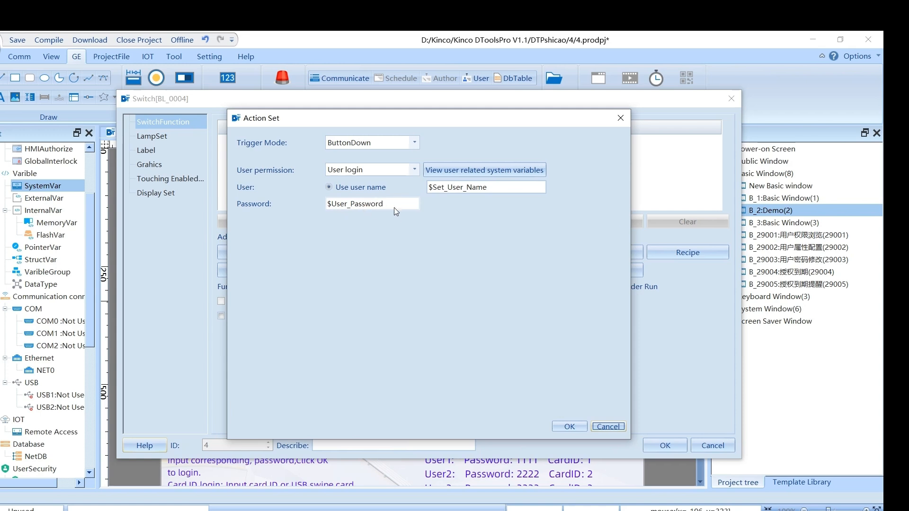
left_click(568, 427)
Label the new switch "Login" in all states and give it the purple round graphic button17-06.bg.
left_click(151, 150)
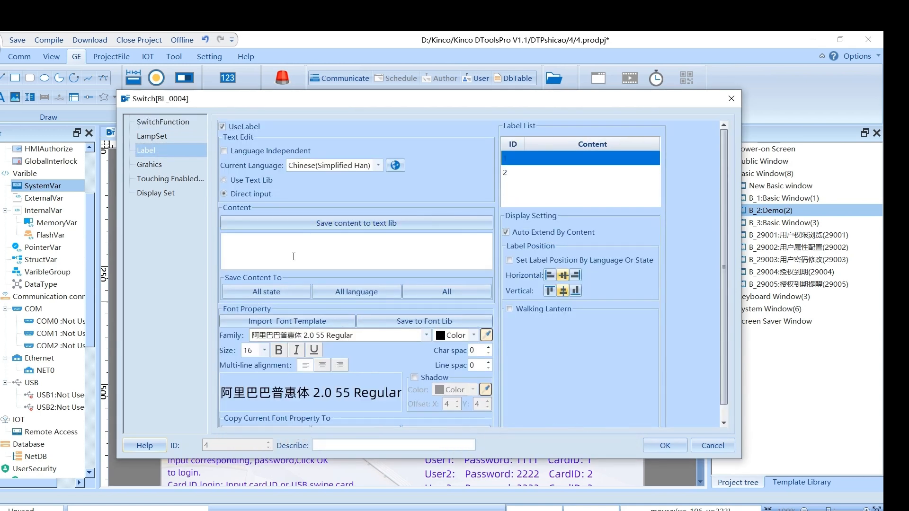
type("Login")
left_click(277, 297)
left_click(162, 167)
left_click(524, 192)
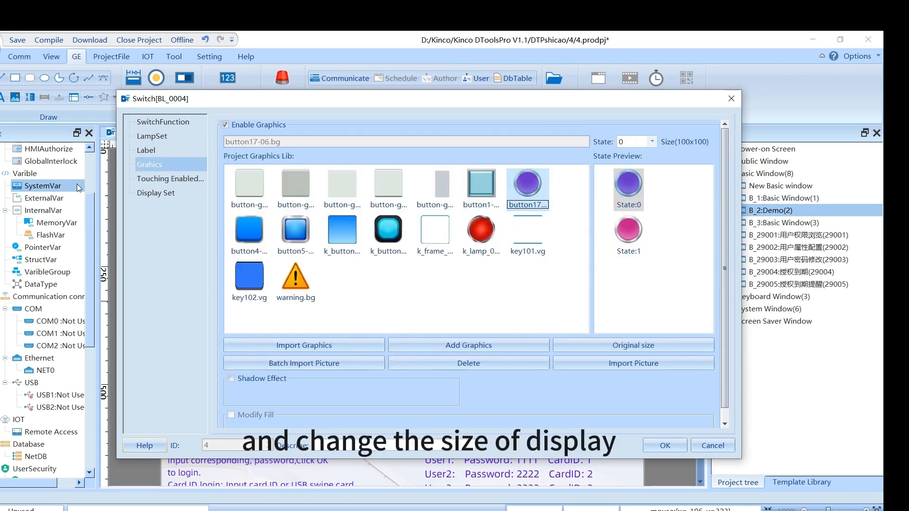
Set the switch's height to 50 and place it to the upper right of the existing Login button.
left_click(144, 194)
left_click(713, 133)
left_click_drag(714, 134, 664, 135)
type("50")
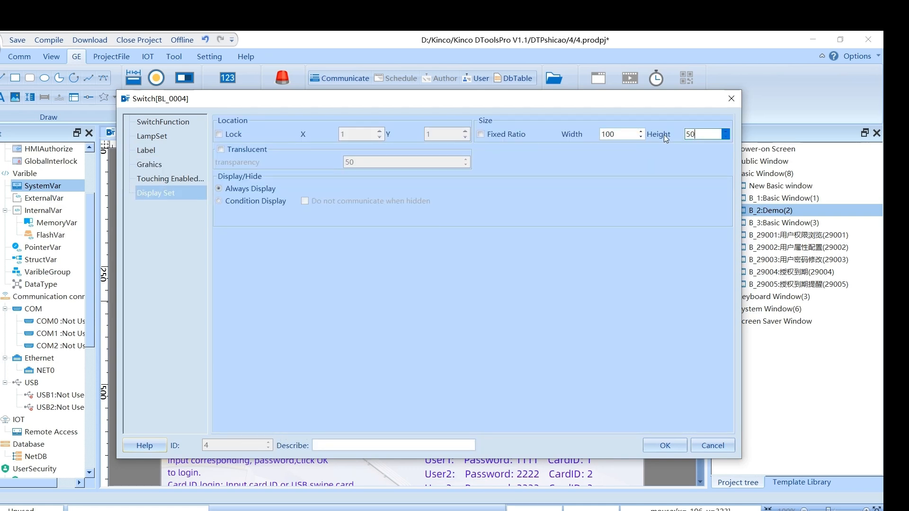
left_click(666, 445)
left_click(545, 269)
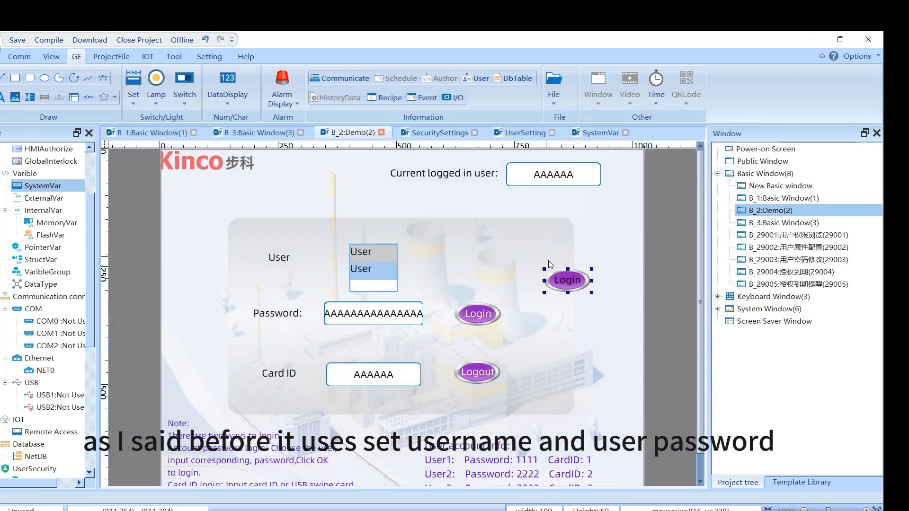
left_click(609, 327)
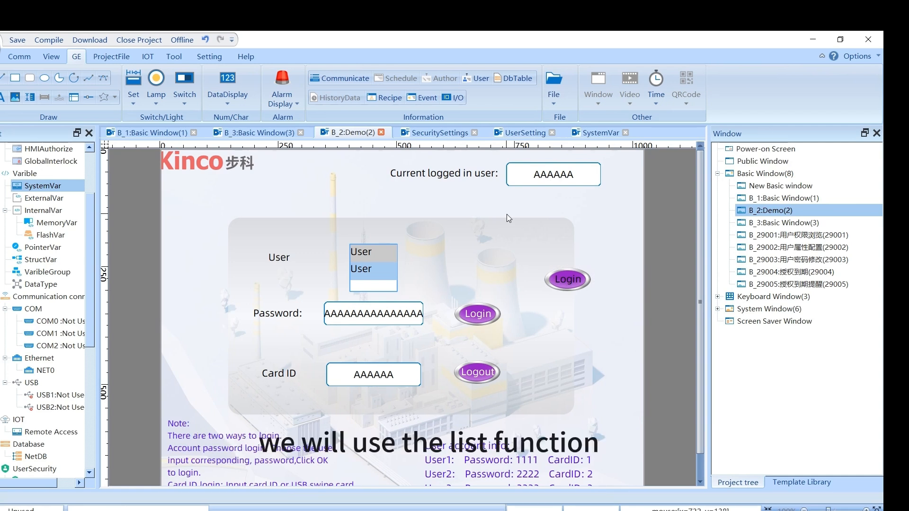
Create a list component for the Demo window with its data source set to User.
left_click(180, 104)
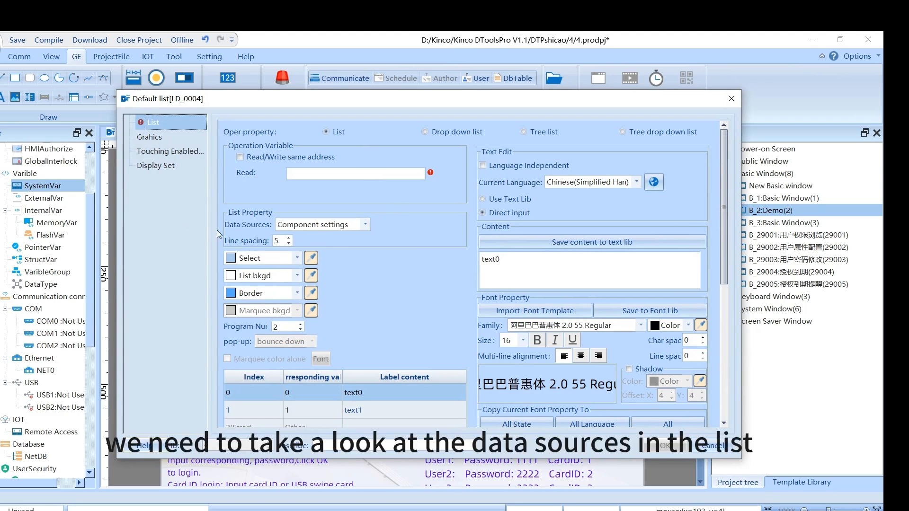
left_click(322, 225)
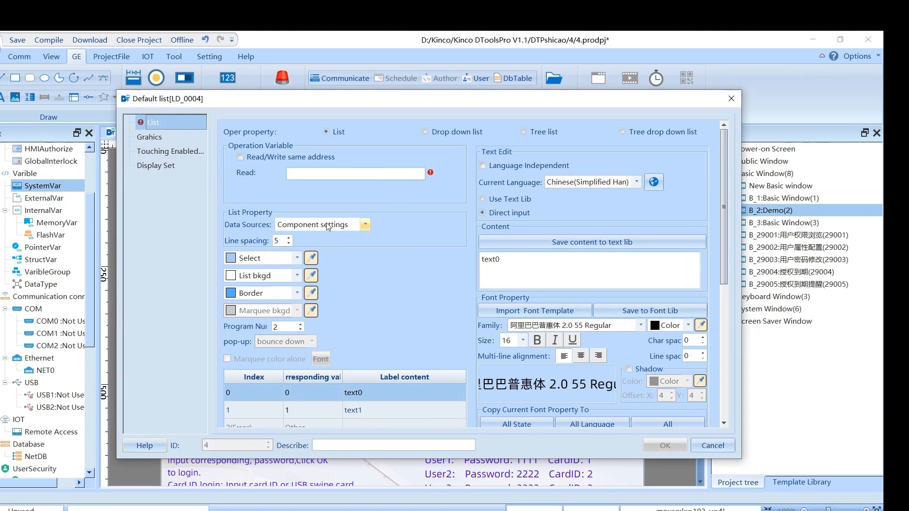
left_click(365, 224)
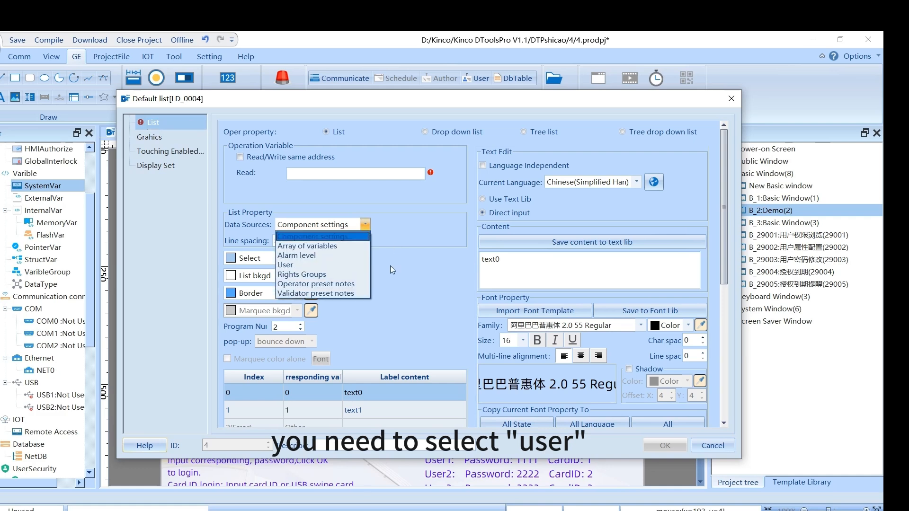
left_click(297, 265)
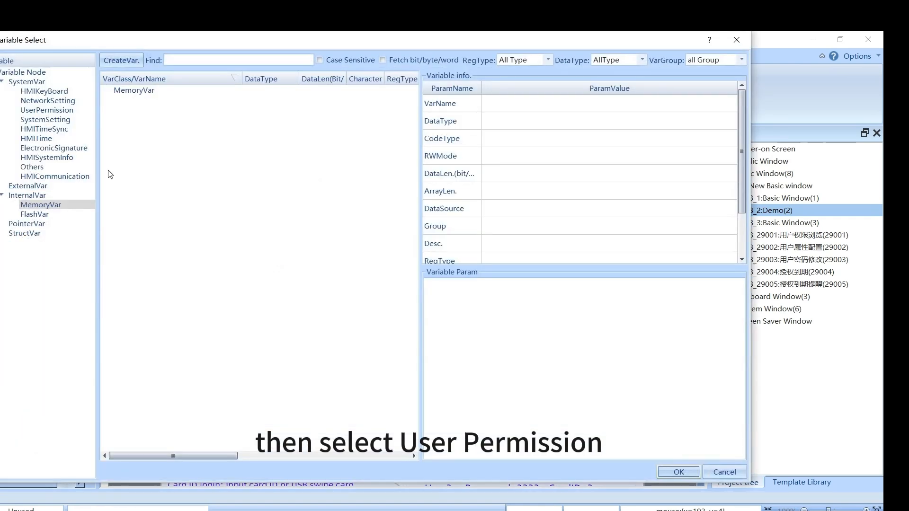
Assign the UserPermission variable $Set_User_Name as the list's read variable and place the list just below the new Login switch.
left_click(57, 113)
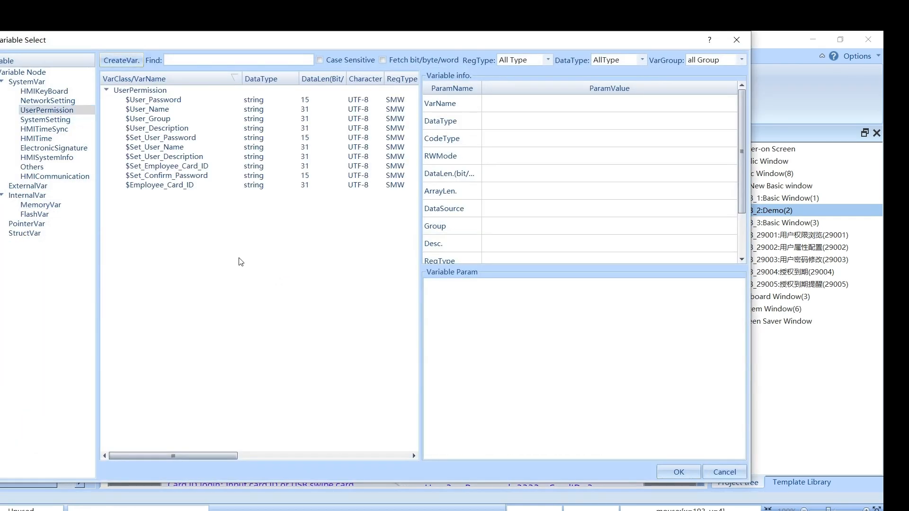
left_click(157, 148)
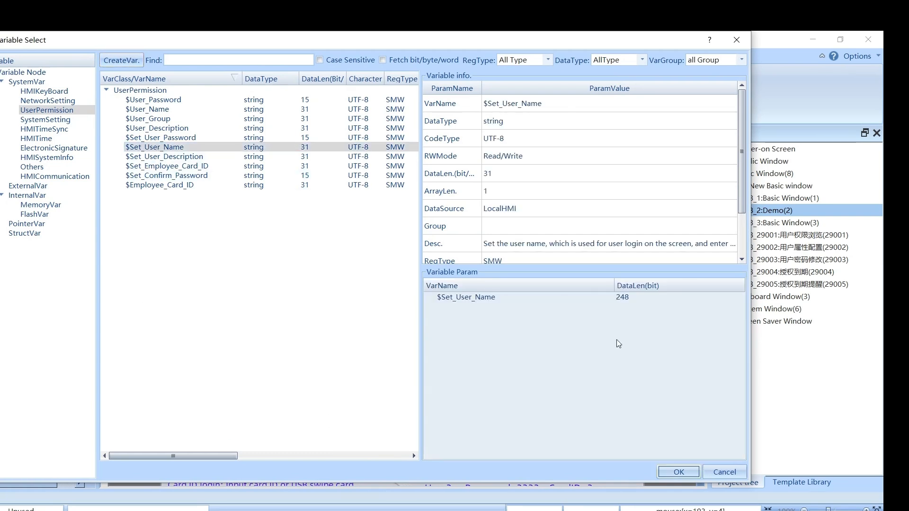
left_click(678, 473)
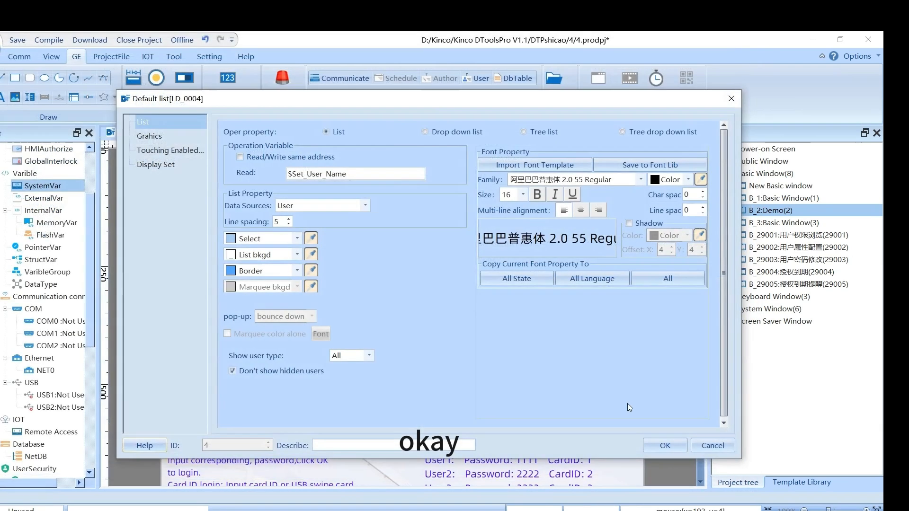
left_click(653, 446)
left_click(548, 308)
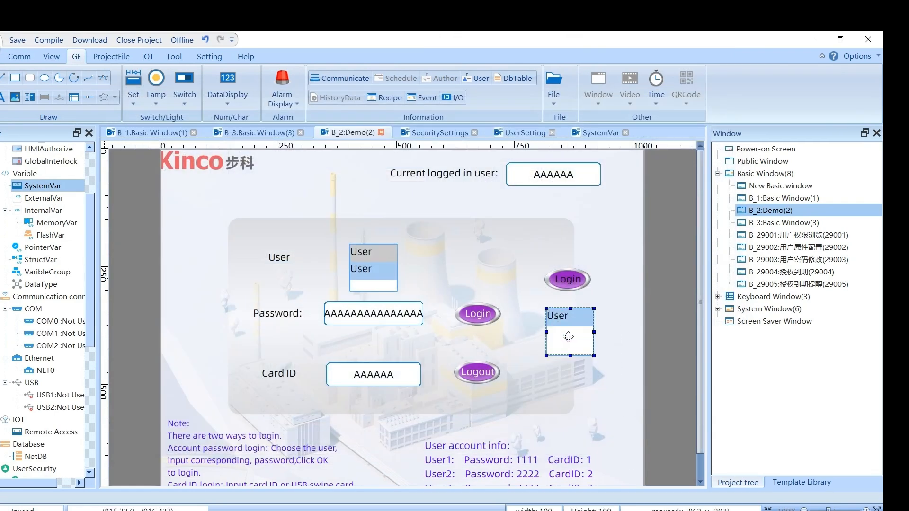
left_click_drag(568, 337, 568, 334)
left_click(604, 333)
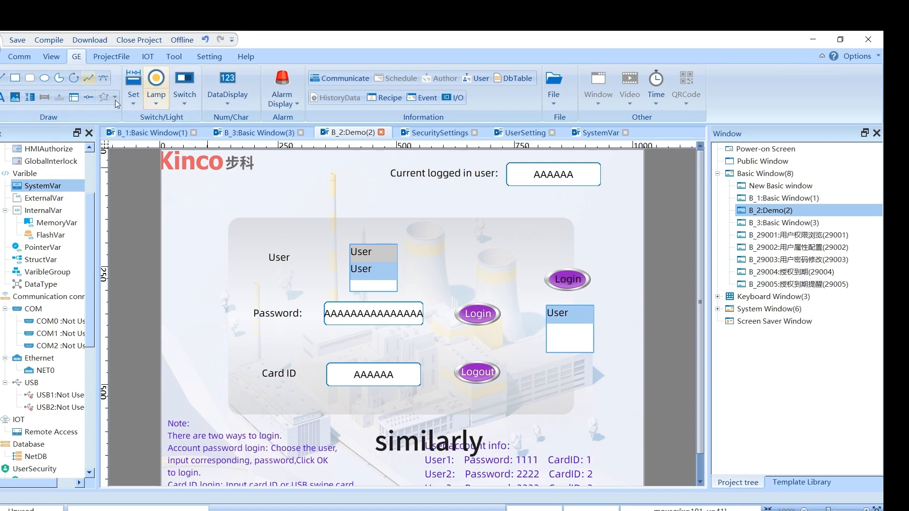
Create a CharInput component linked to the UserPermission variable $User_Password and place it below the new user list.
left_click(216, 107)
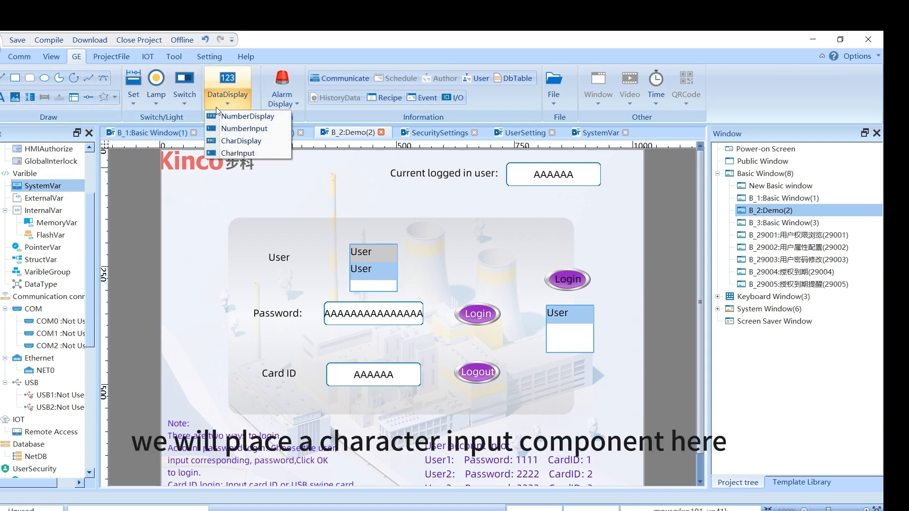
left_click(244, 154)
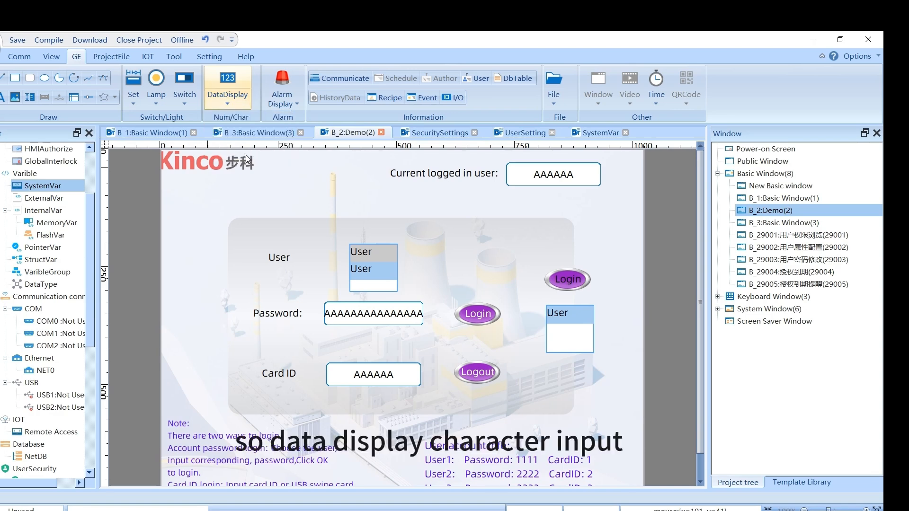
left_click(251, 169)
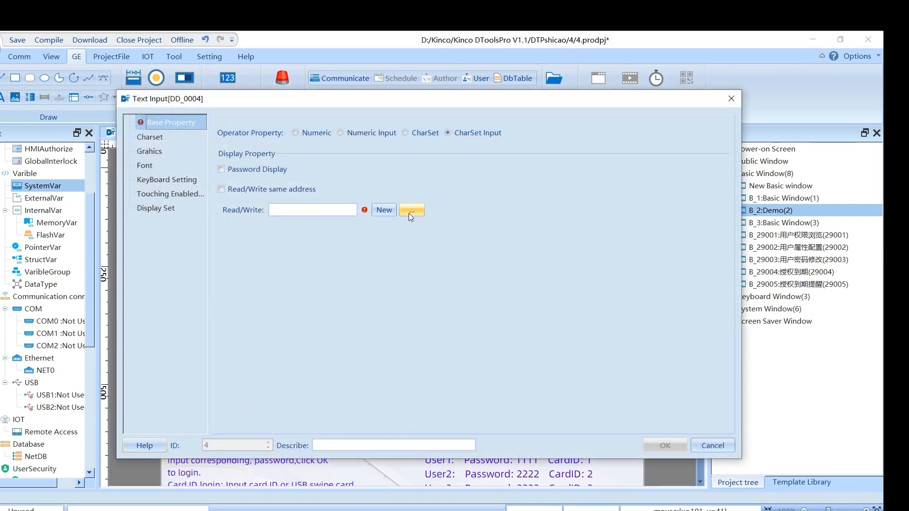
left_click(410, 212)
left_click(74, 113)
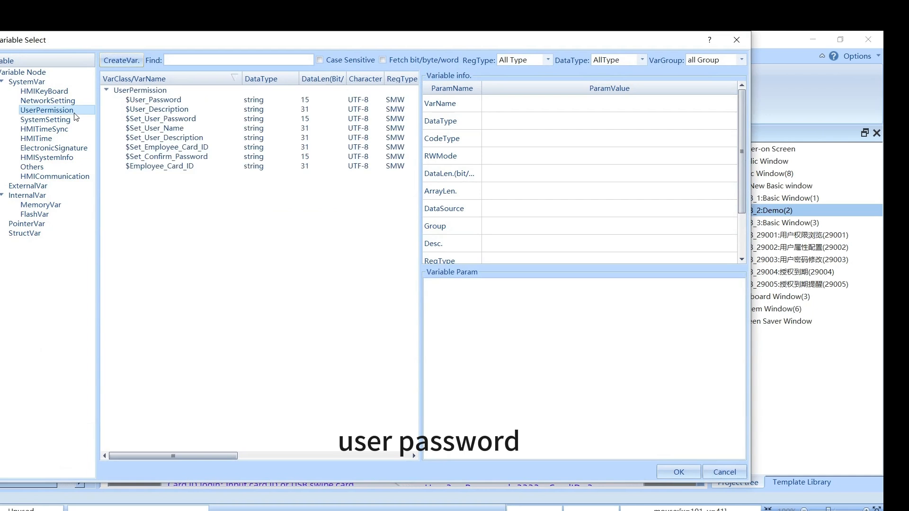
left_click(152, 100)
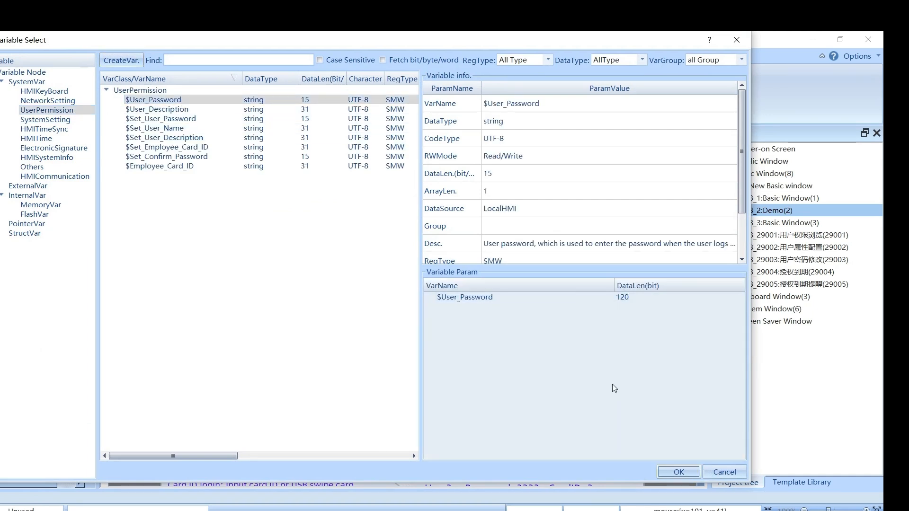
left_click(680, 472)
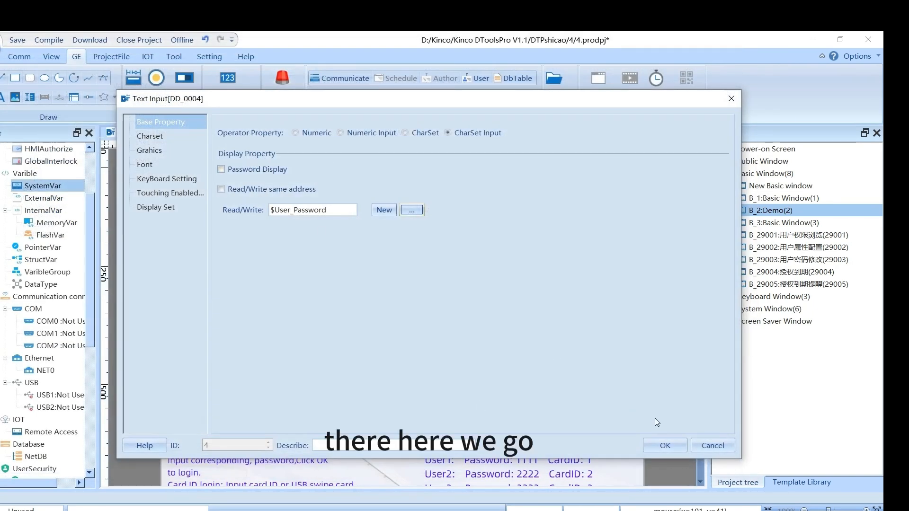
left_click(675, 447)
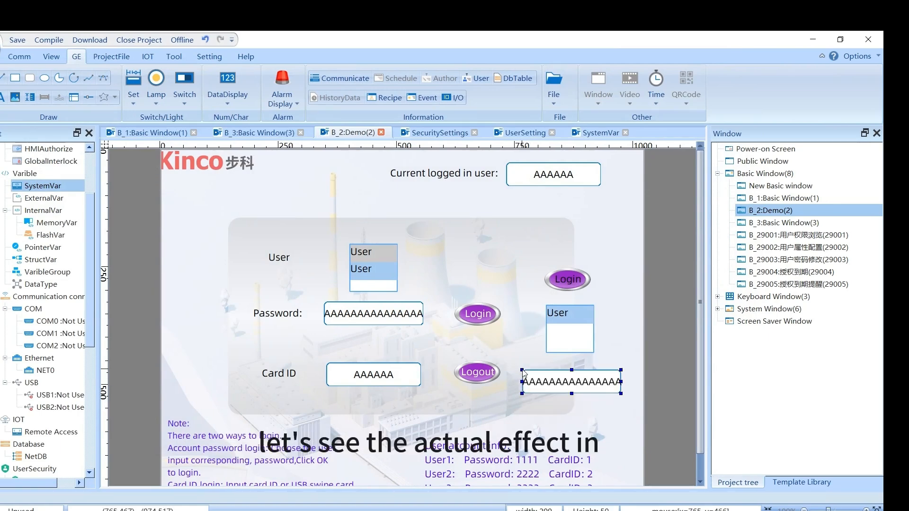
Start the offline simulation with all clear and reset options enabled, and open the Demo window in it.
left_click(182, 39)
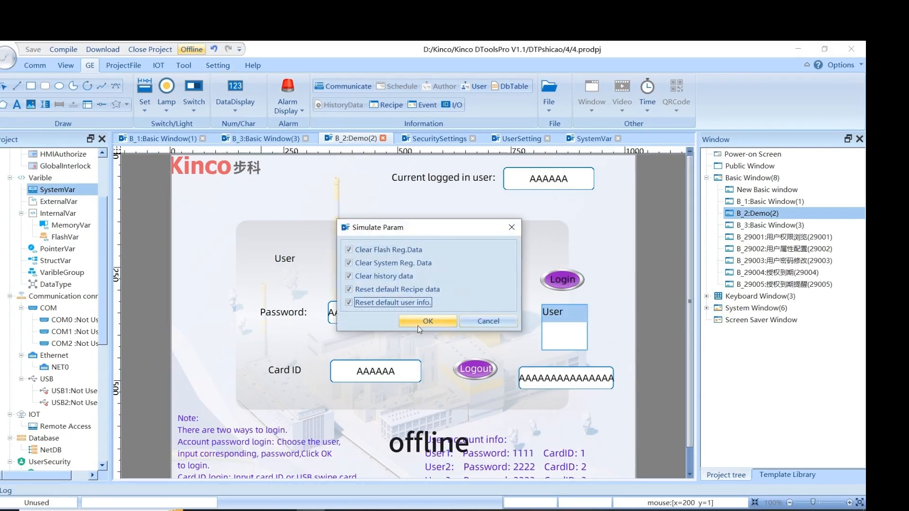
left_click(418, 322)
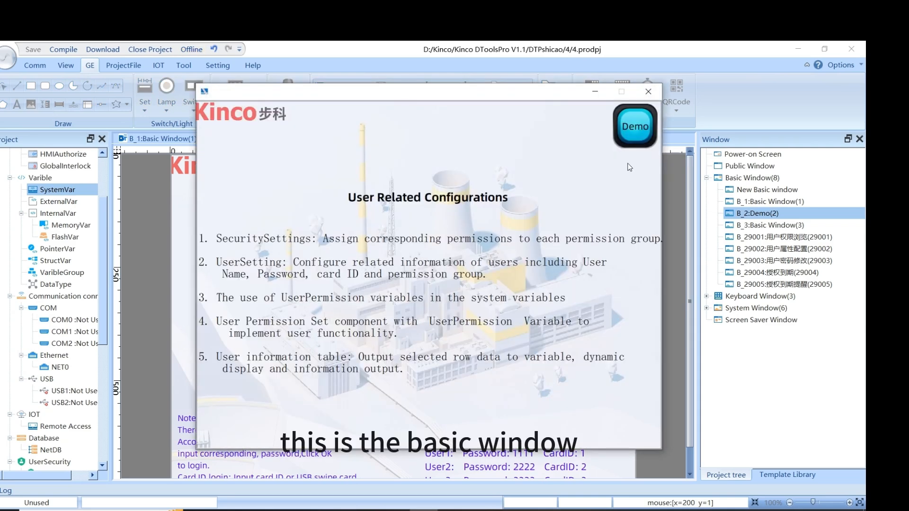
left_click(640, 133)
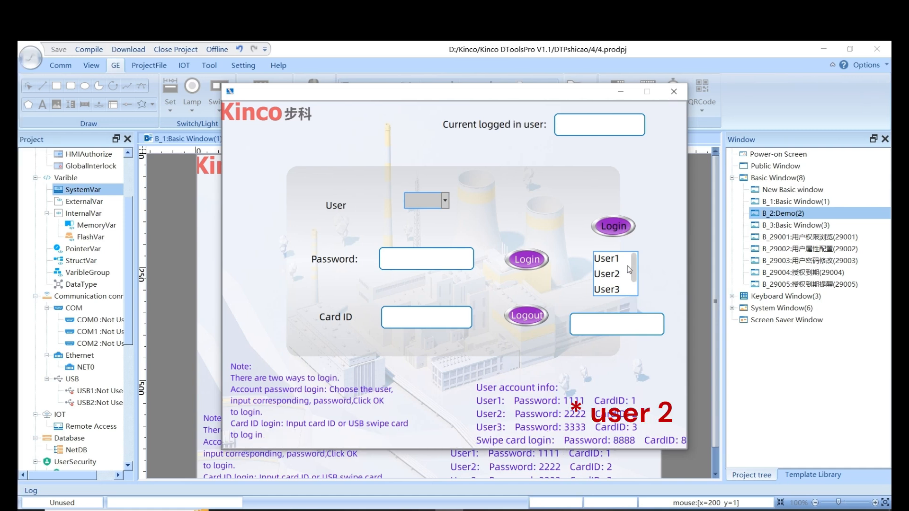
Select User2 in the new list, enter the account password in the new input field, and log in with the new Login switch.
left_click(616, 278)
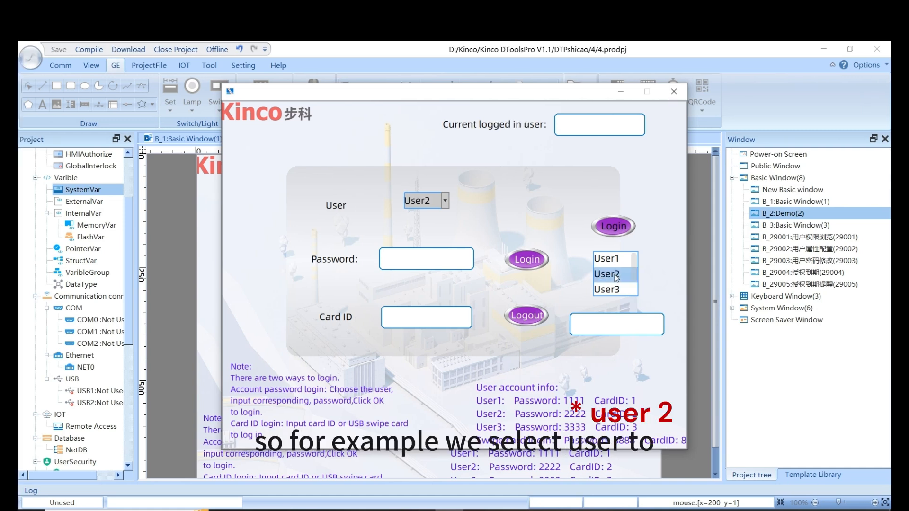
left_click(609, 331)
left_click(363, 324)
left_click(379, 259)
left_click(379, 259)
left_click(379, 259)
left_click(379, 259)
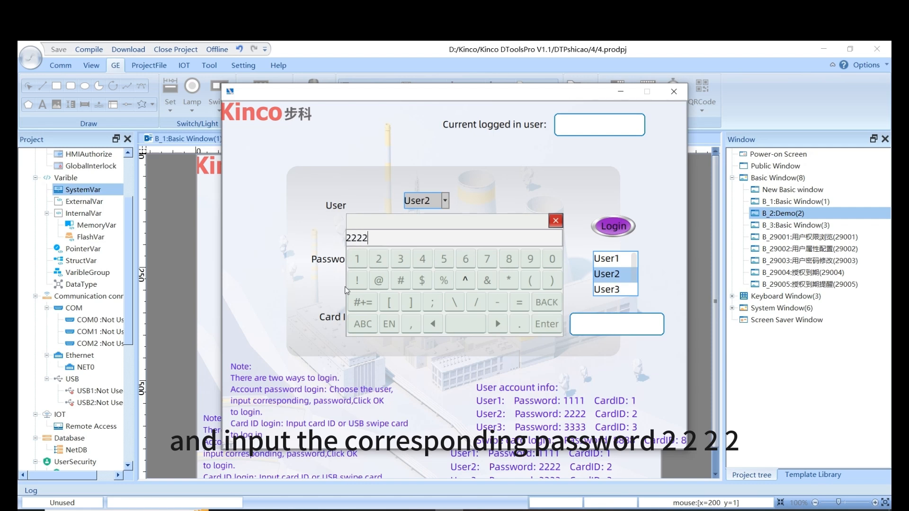
left_click(549, 325)
left_click(617, 228)
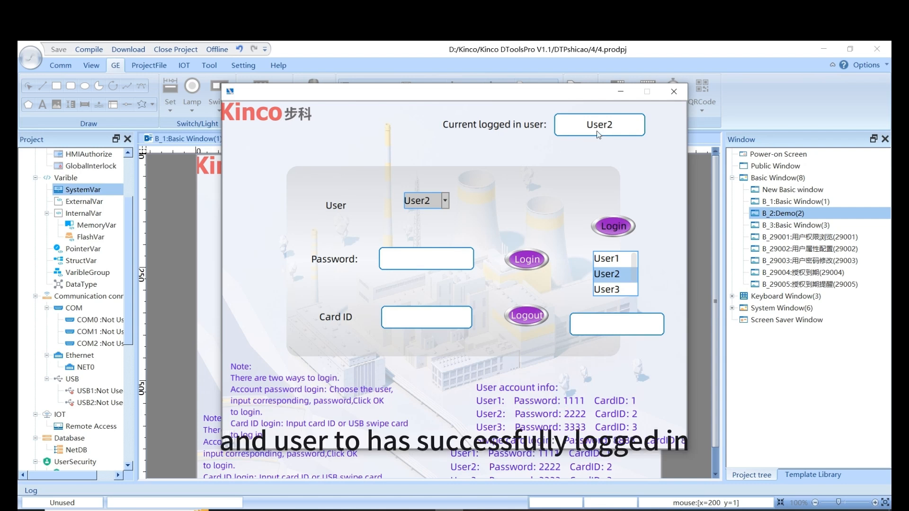
Log out the current user and select User4 in the new user list.
left_click(520, 319)
scroll(606, 270, "down", 1)
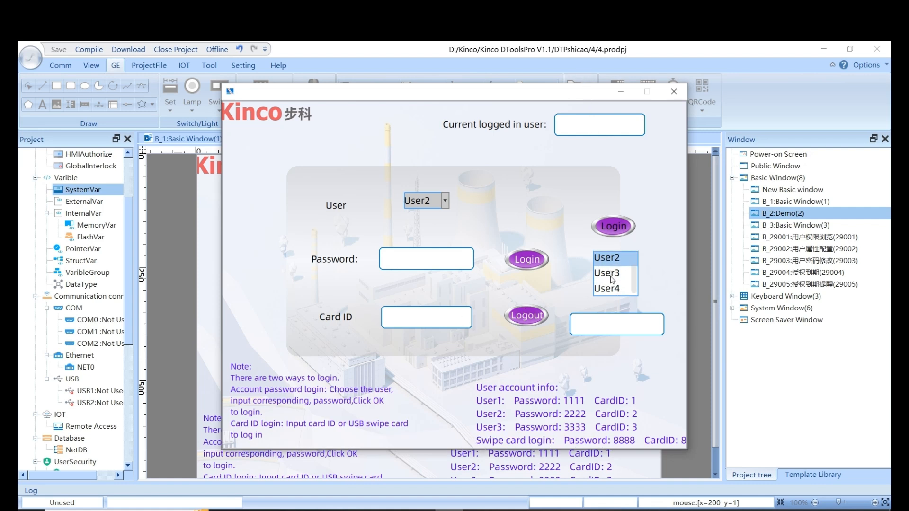
left_click(609, 287)
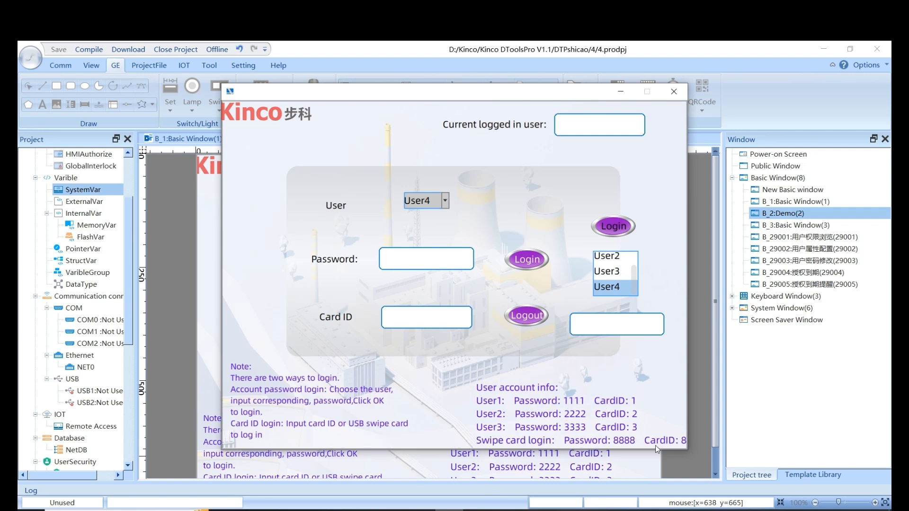
Log in by entering the swipe-card user's card ID in the Card ID field, and log that user out again.
left_click(428, 325)
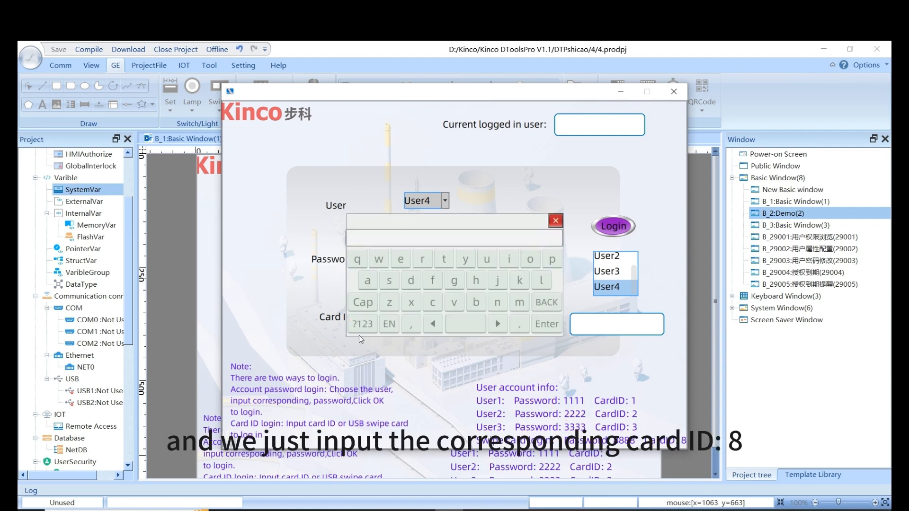
type("8")
left_click(546, 326)
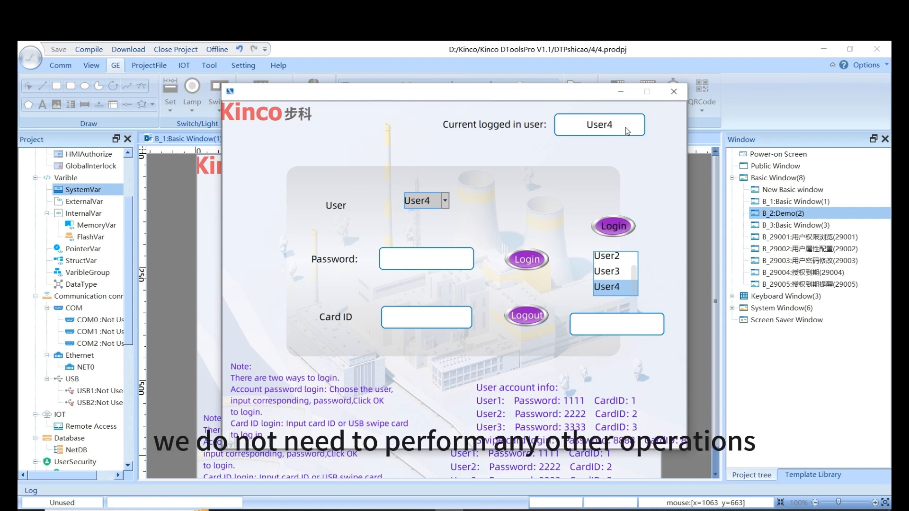
left_click(529, 319)
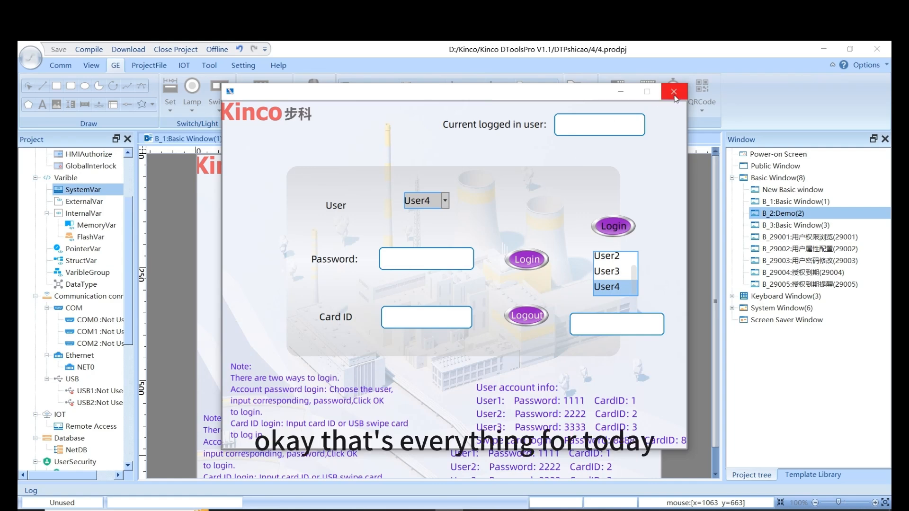